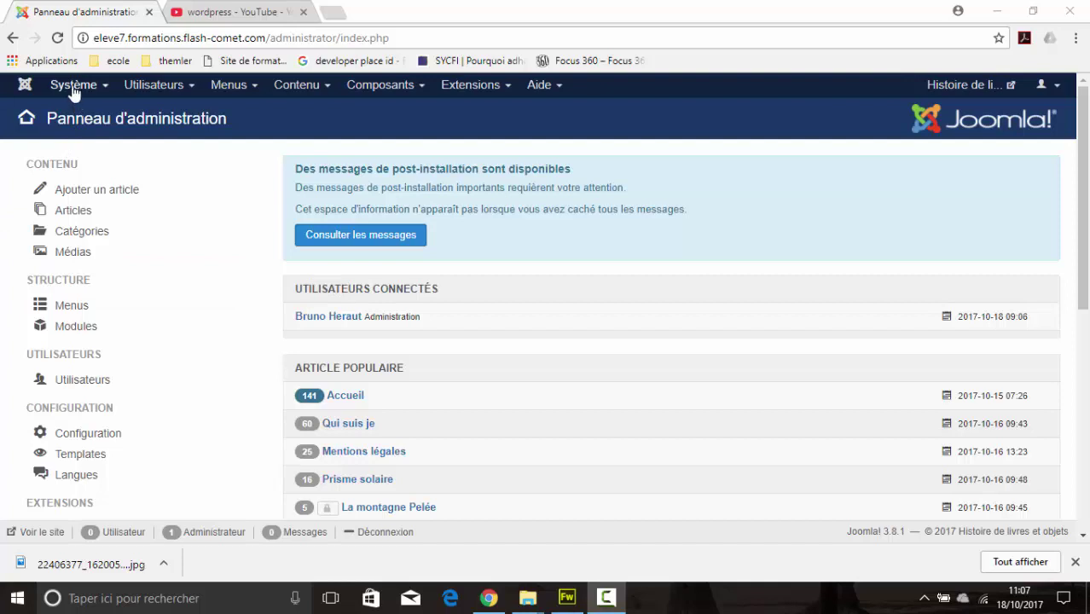
Step: Open the Système menu in the Joomla admin top bar
{"action": "left_click", "coordinate": [74, 87]}
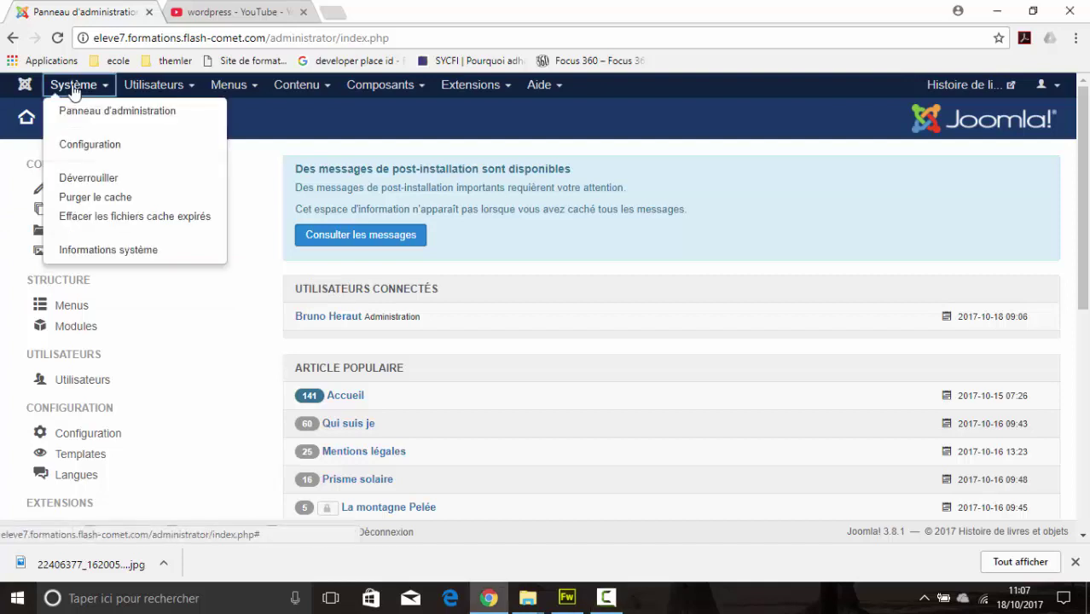
Step: Open Système > Configuration and look through the Système, Serveur, Filtres de texte and Droits tabs
{"action": "left_click", "coordinate": [97, 147]}
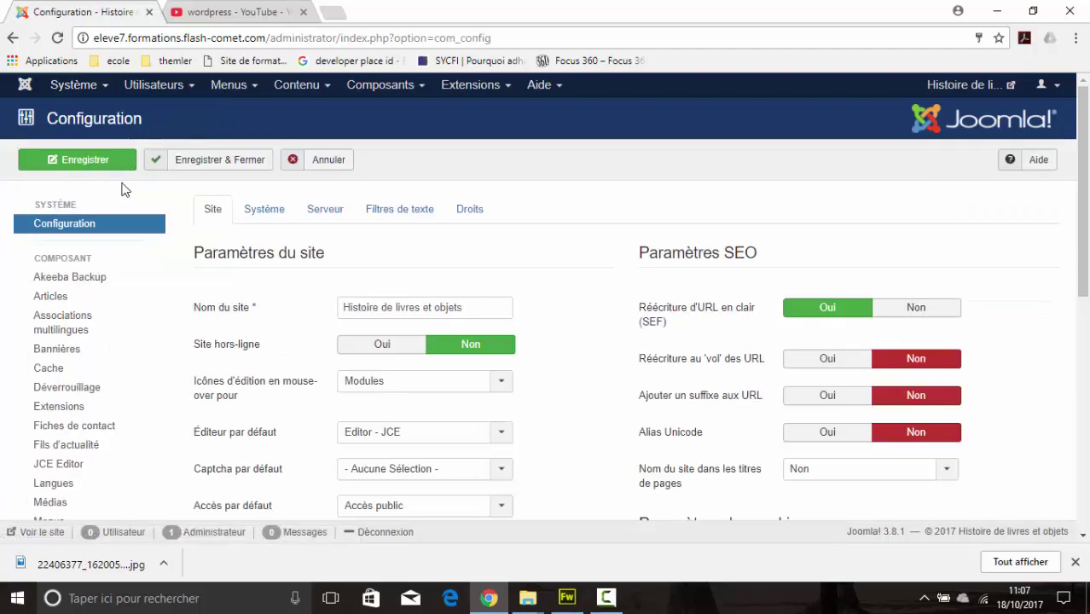
{"action": "left_click", "coordinate": [266, 216]}
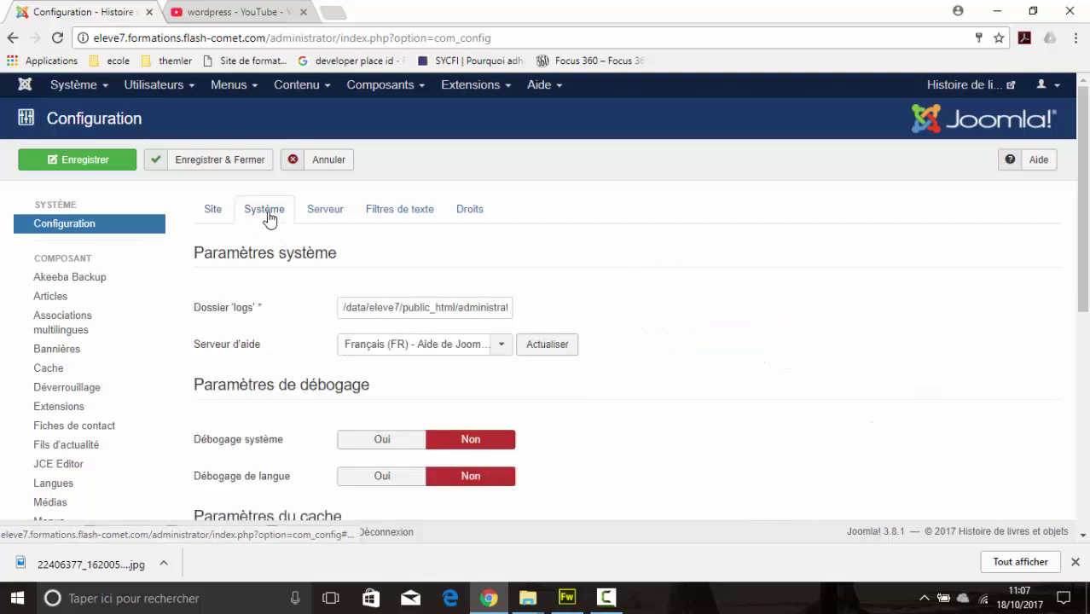
{"action": "left_click", "coordinate": [312, 219]}
{"action": "left_click", "coordinate": [396, 219]}
{"action": "left_click", "coordinate": [480, 220]}
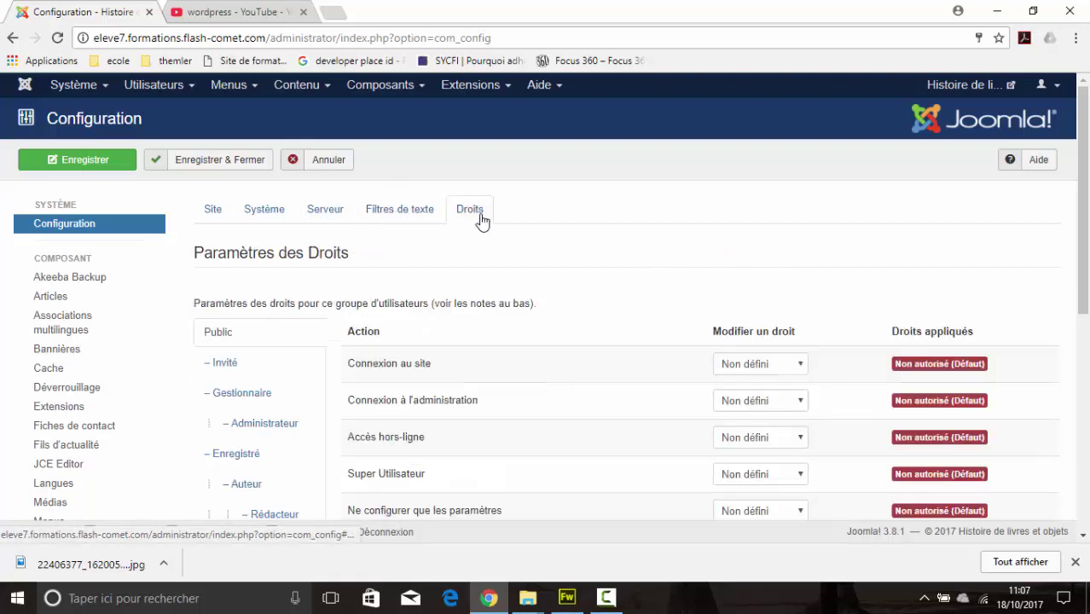
Step: Go back to the Site tab and select the whole Nom du site value
{"action": "left_click", "coordinate": [213, 219]}
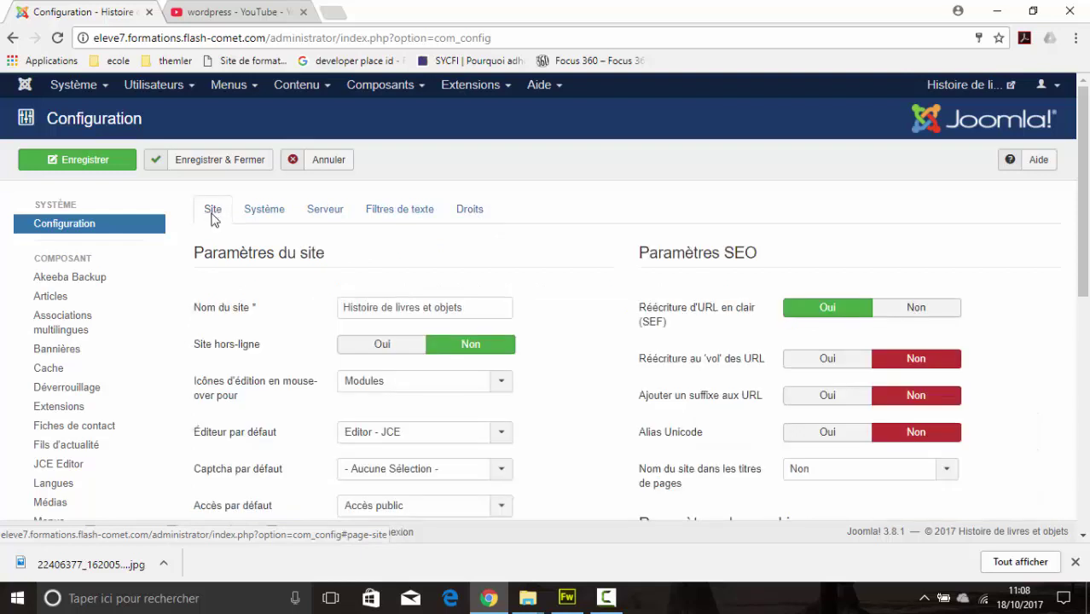
{"action": "scroll", "coordinate": [212, 219], "scroll_direction": "down", "scroll_amount": 1}
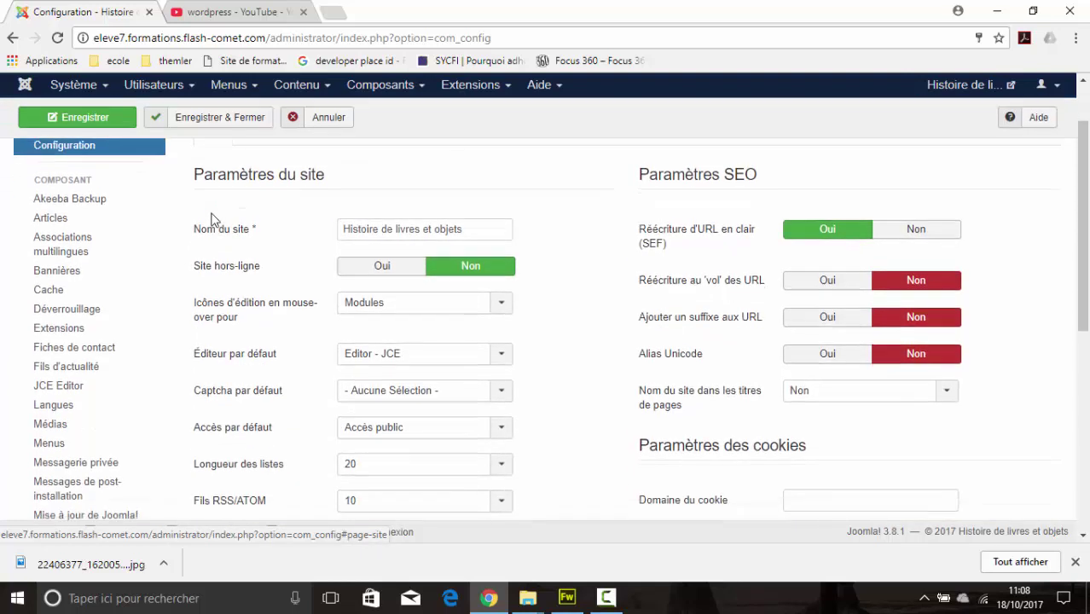
{"action": "mouse_move", "coordinate": [207, 234]}
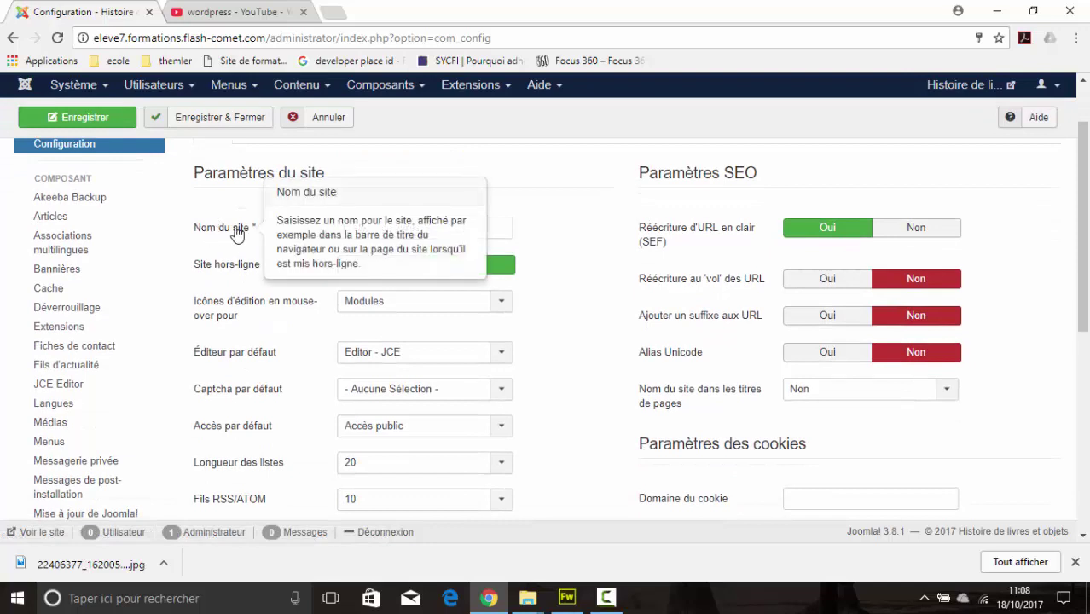
{"action": "left_click_drag", "start_coordinate": [469, 226], "coordinate": [341, 227]}
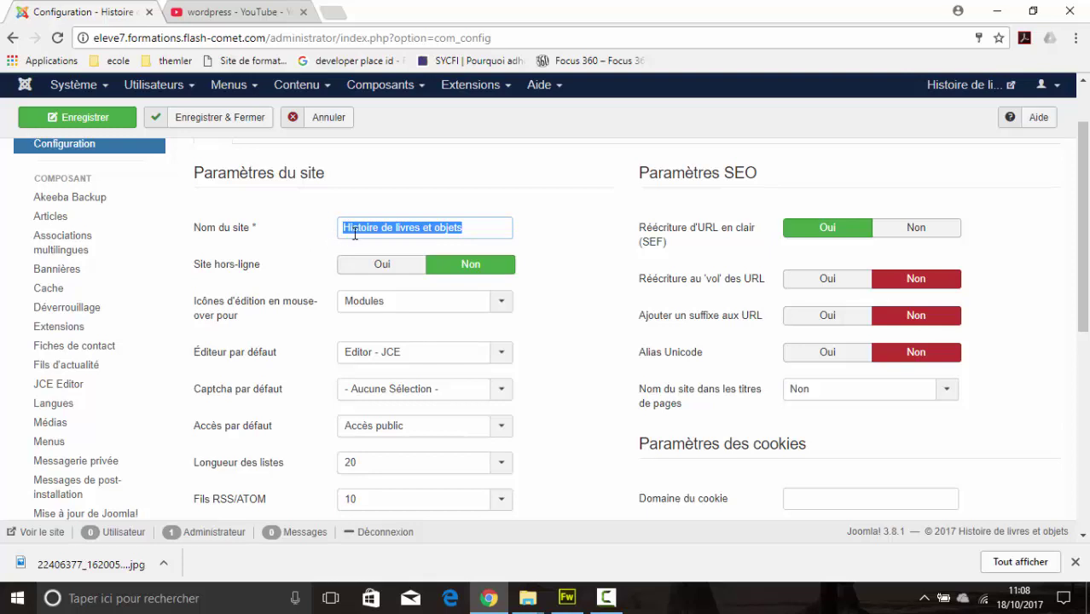
Step: Search Google for flashcomet in a new browser tab
{"action": "left_click", "coordinate": [335, 16]}
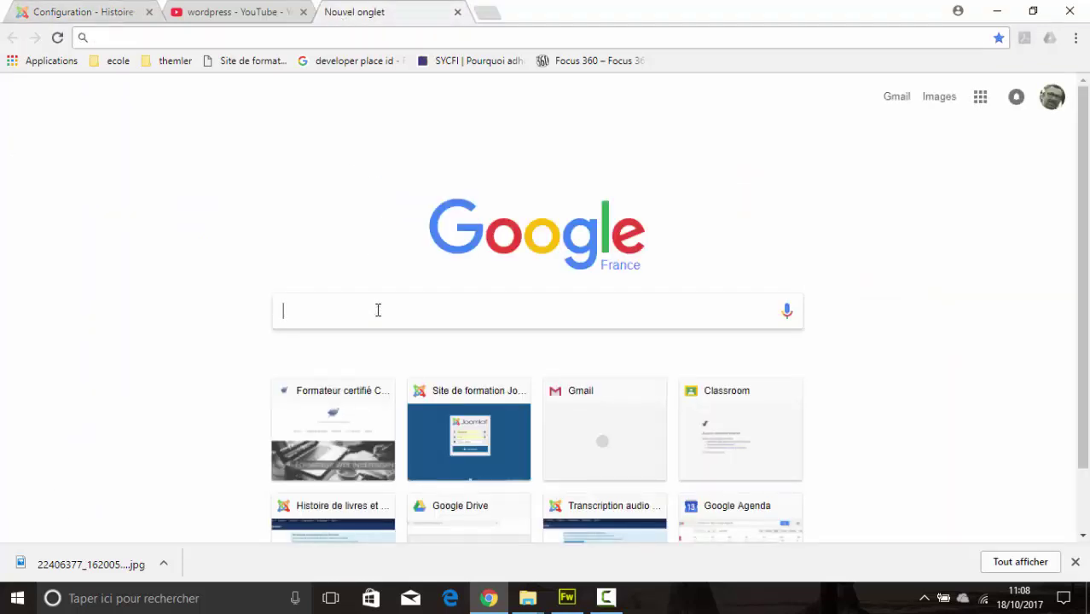
{"action": "type", "text": "flash"}
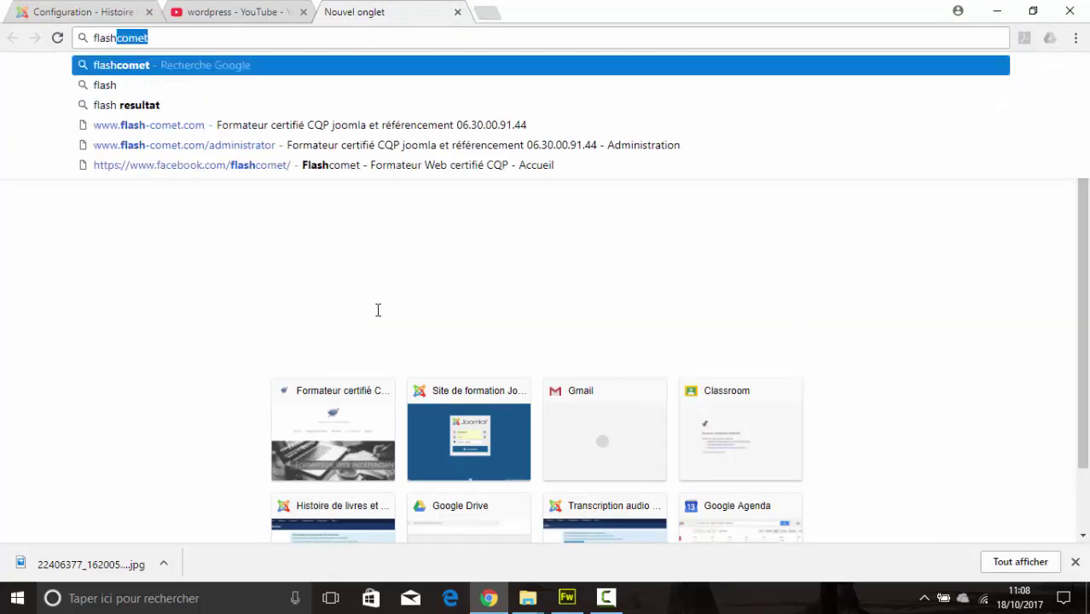
{"action": "type", "text": "comet"}
{"action": "key", "text": "Return"}
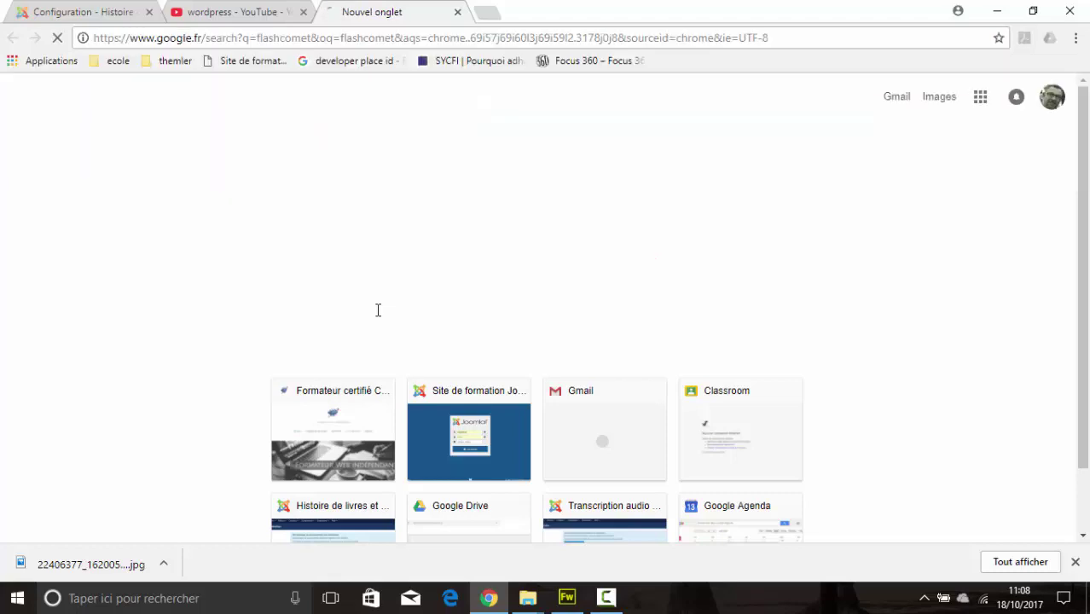
Step: Select the Flash-Comet result title, then go back to the Joomla configuration tab
{"action": "scroll", "coordinate": [428, 287], "scroll_direction": "down", "scroll_amount": 5}
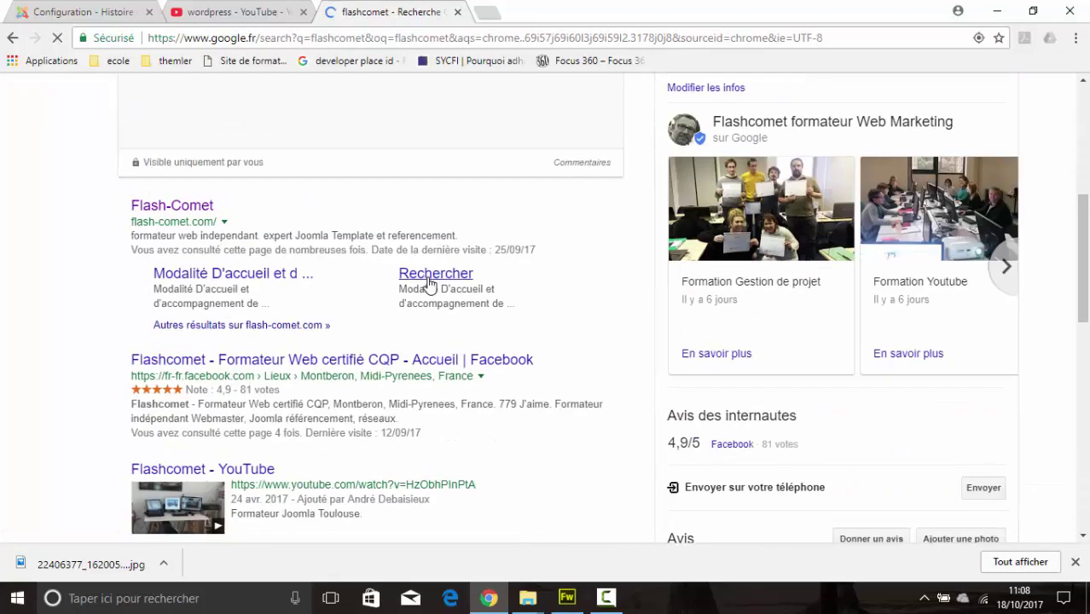
{"action": "scroll", "coordinate": [428, 284], "scroll_direction": "down", "scroll_amount": 2}
{"action": "scroll", "coordinate": [428, 282], "scroll_direction": "up", "scroll_amount": 1}
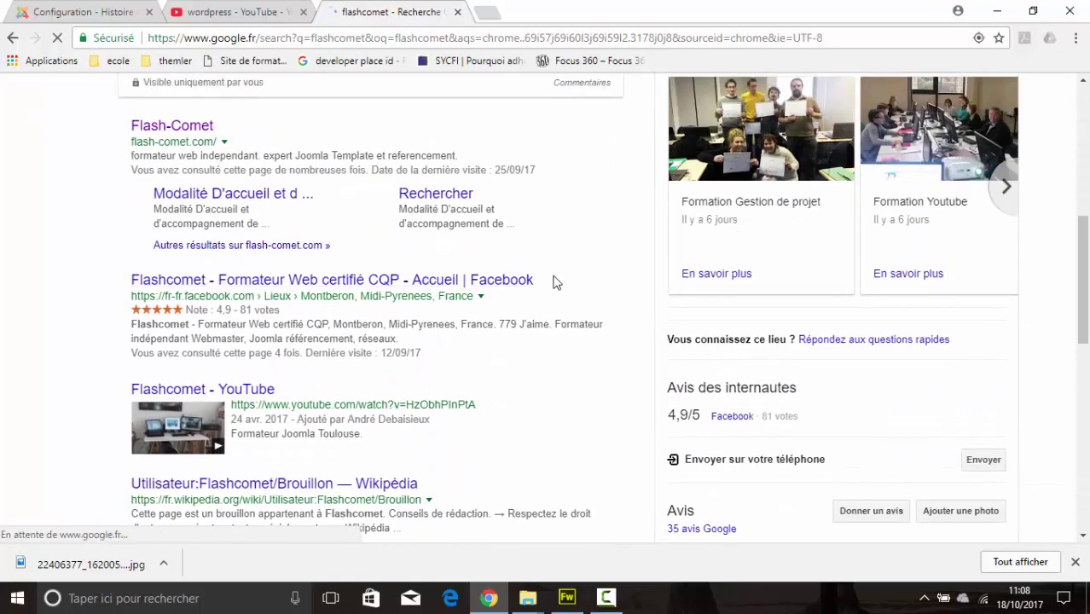
{"action": "scroll", "coordinate": [551, 309], "scroll_direction": "up", "scroll_amount": 1}
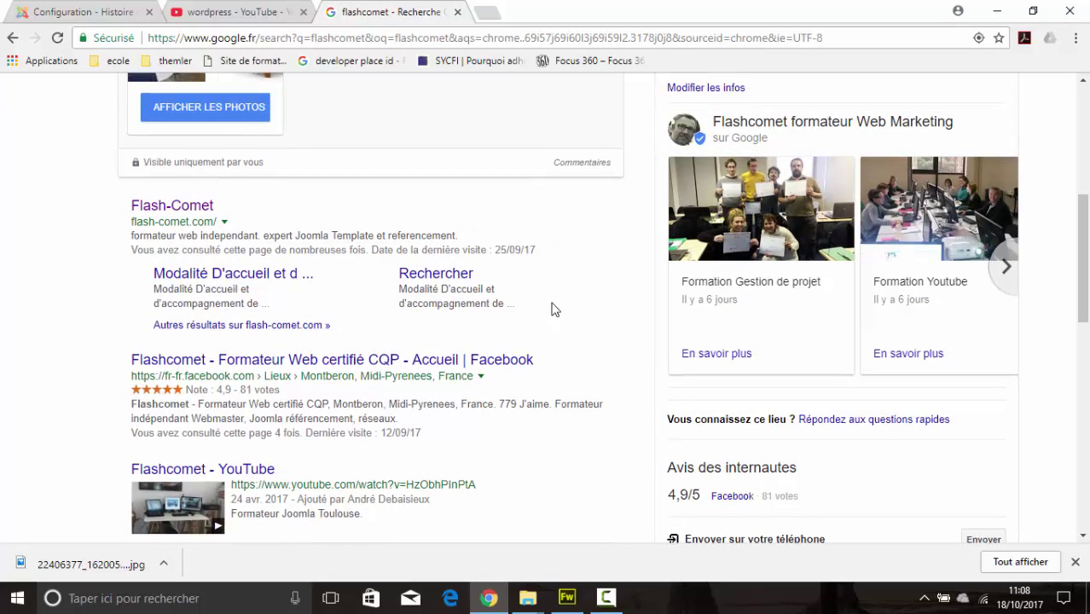
{"action": "scroll", "coordinate": [552, 308], "scroll_direction": "down", "scroll_amount": 4}
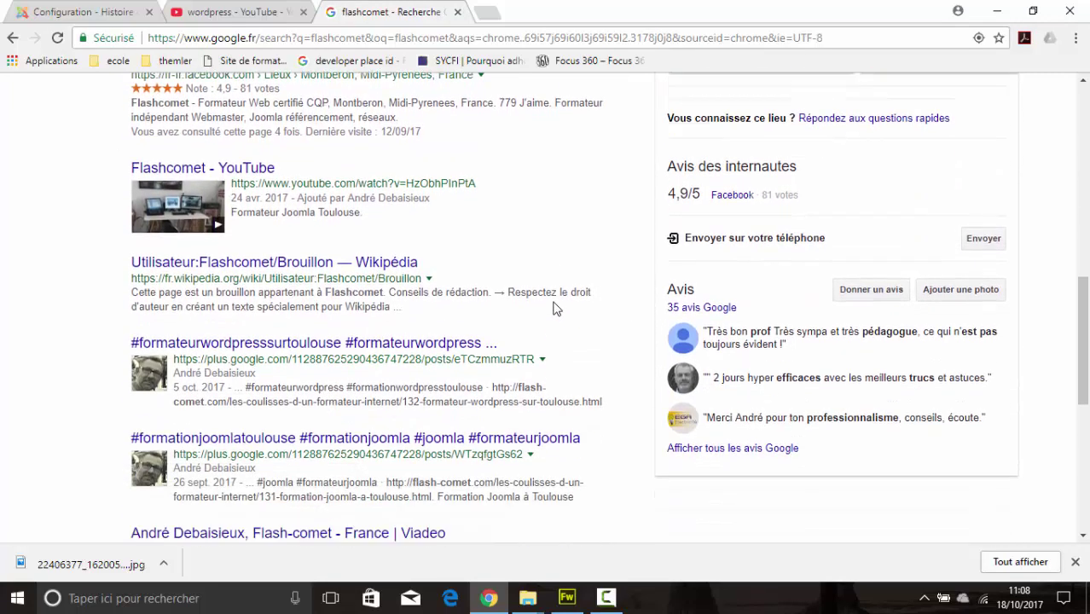
{"action": "scroll", "coordinate": [553, 308], "scroll_direction": "down", "scroll_amount": 1}
{"action": "scroll", "coordinate": [553, 308], "scroll_direction": "up", "scroll_amount": 5}
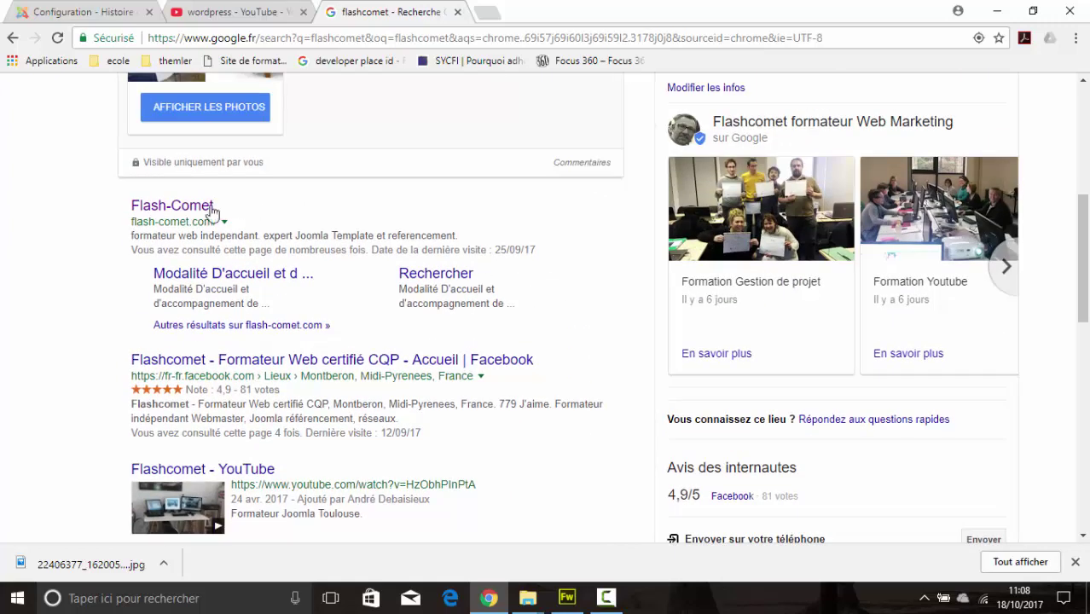
{"action": "left_click_drag", "start_coordinate": [214, 209], "coordinate": [134, 213]}
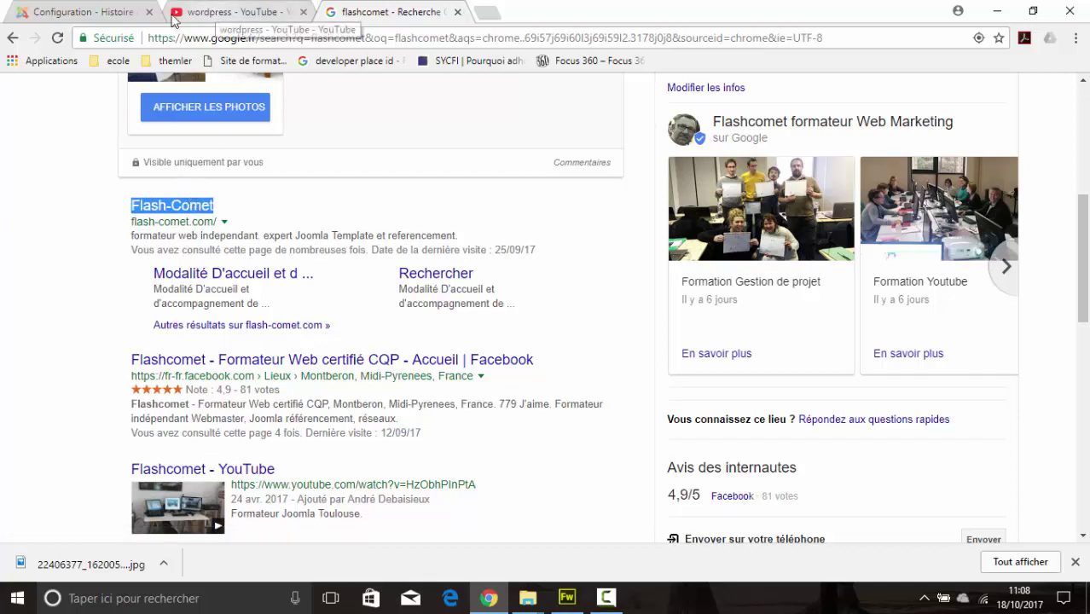
{"action": "left_click", "coordinate": [118, 12]}
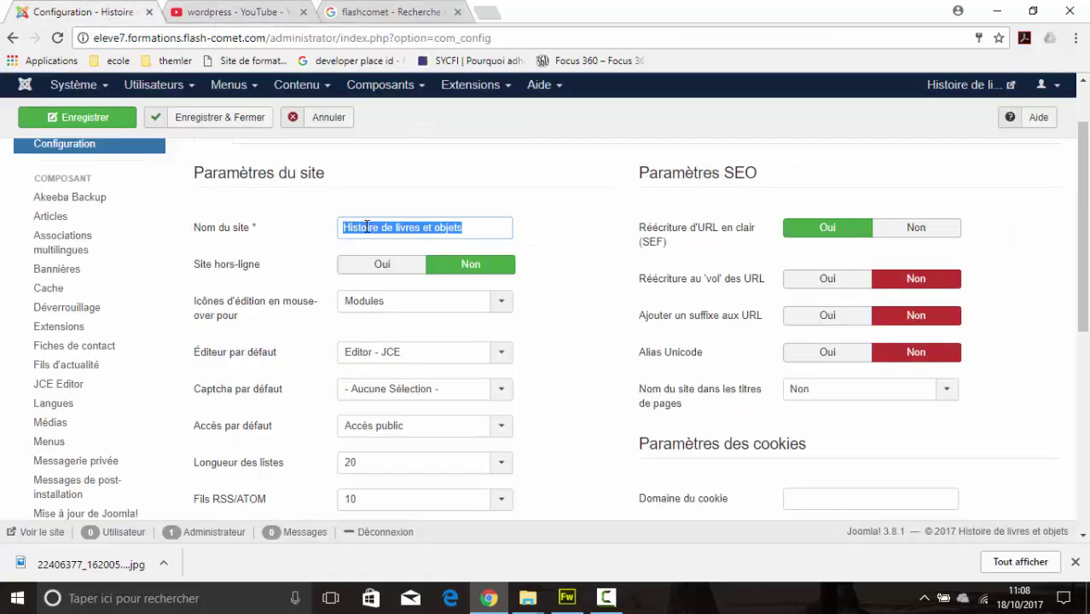
Step: Compare the site name 'Histoire de livres et objets' with the Flash-Comet result title across both tabs
{"action": "left_click", "coordinate": [479, 229]}
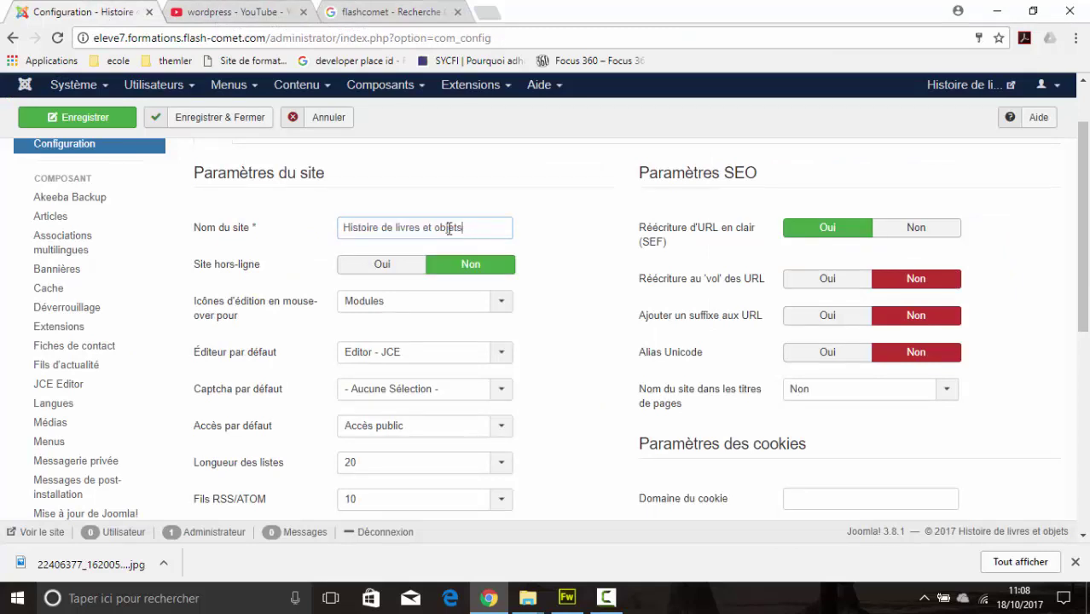
{"action": "left_click_drag", "start_coordinate": [460, 228], "coordinate": [340, 230]}
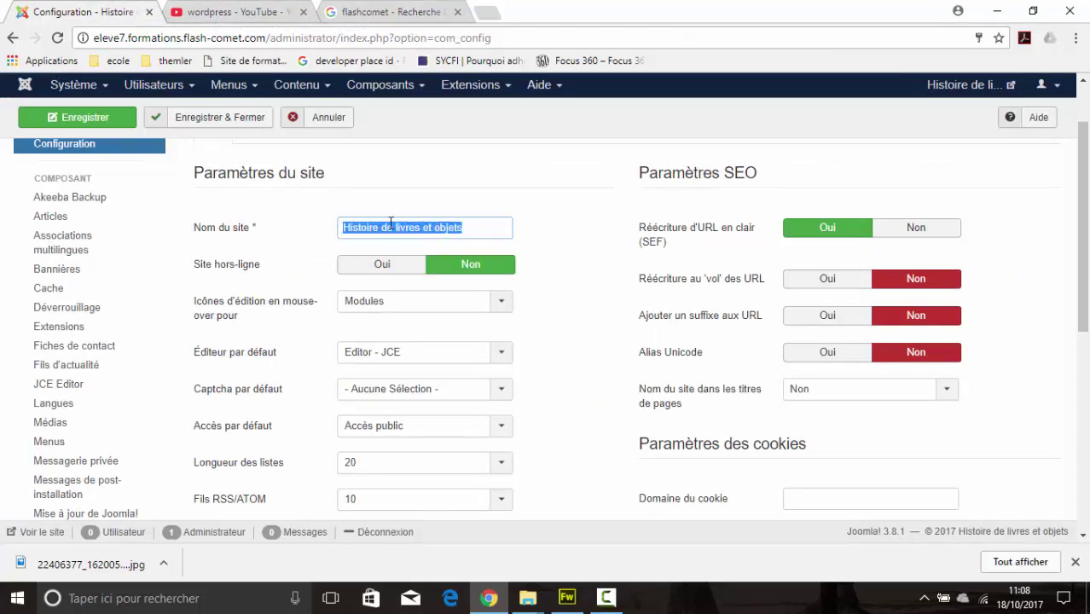
{"action": "left_click", "coordinate": [413, 14]}
{"action": "left_click_drag", "start_coordinate": [132, 205], "coordinate": [381, 212]}
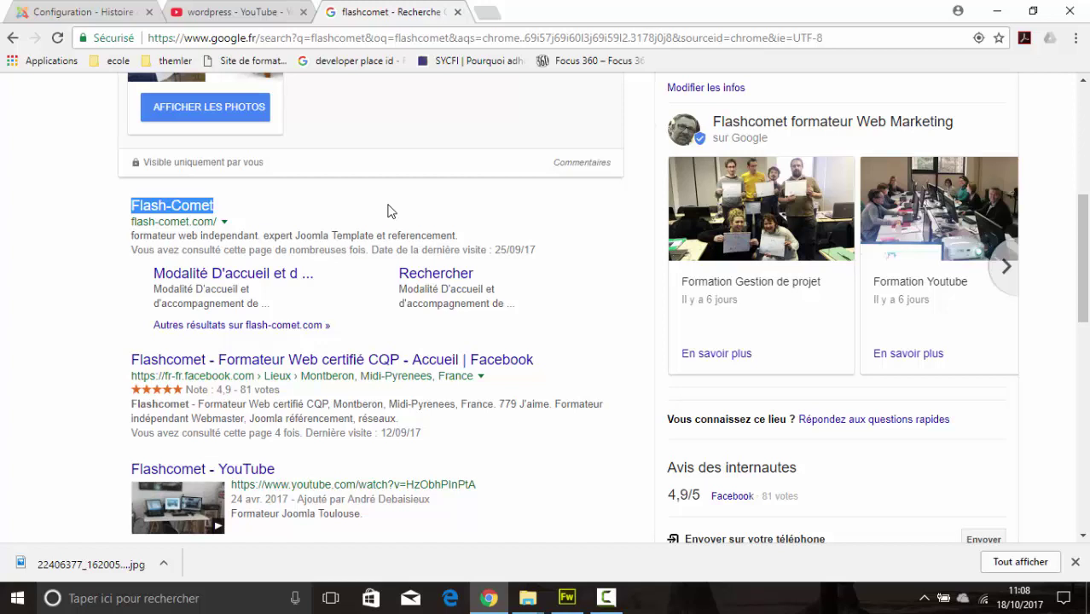
{"action": "left_click", "coordinate": [77, 14]}
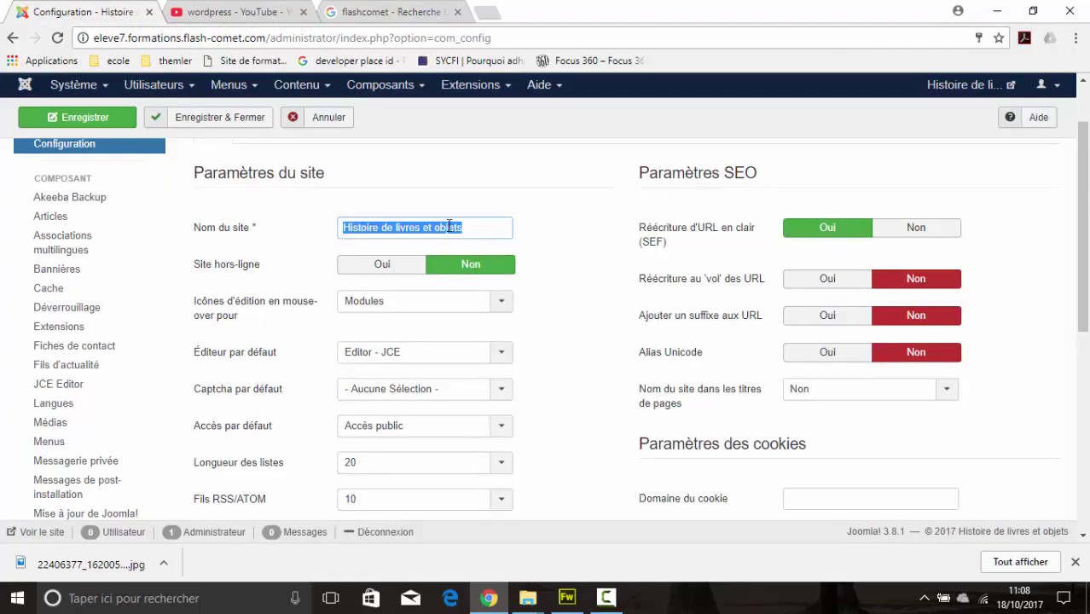
{"action": "left_click", "coordinate": [489, 226]}
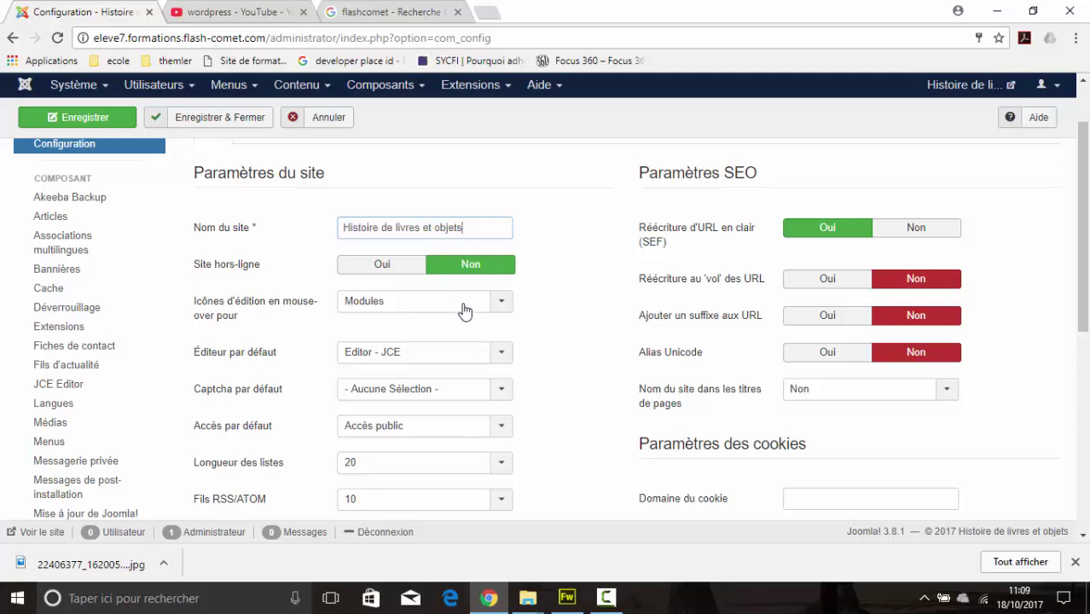
Step: Enter 'Le texte a saisir' as the Description du site under Paramètres des métadonnées
{"action": "scroll", "coordinate": [537, 285], "scroll_direction": "down", "scroll_amount": 3}
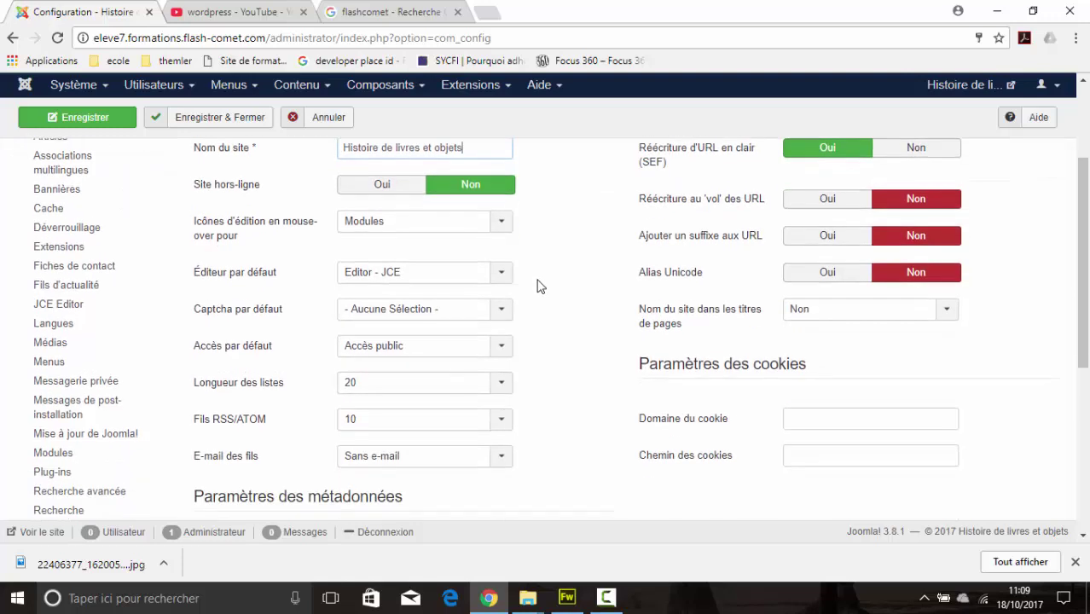
{"action": "scroll", "coordinate": [540, 284], "scroll_direction": "down", "scroll_amount": 1}
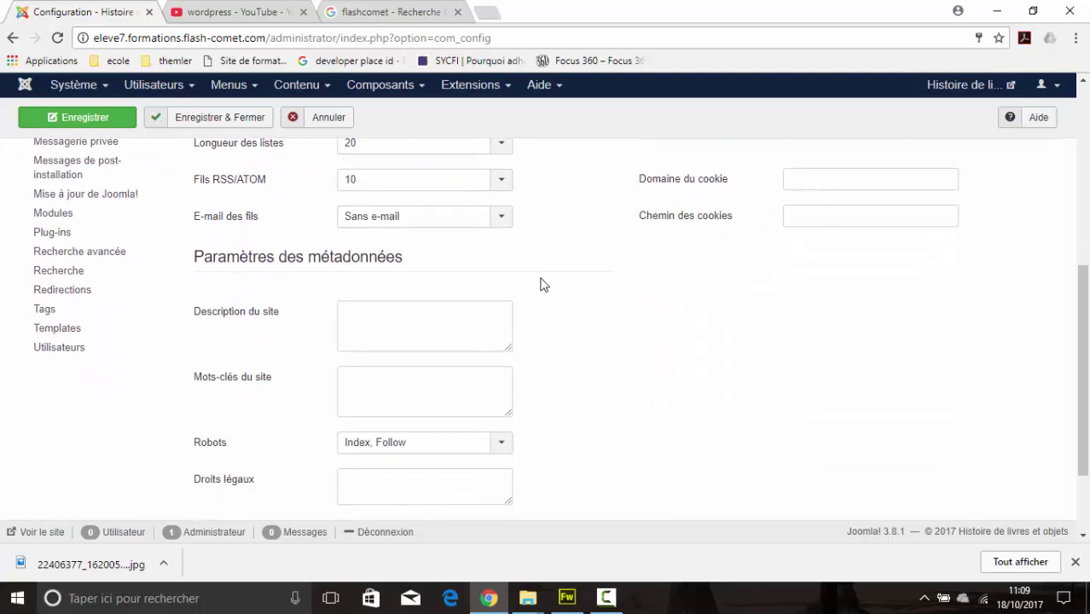
{"action": "left_click", "coordinate": [470, 335]}
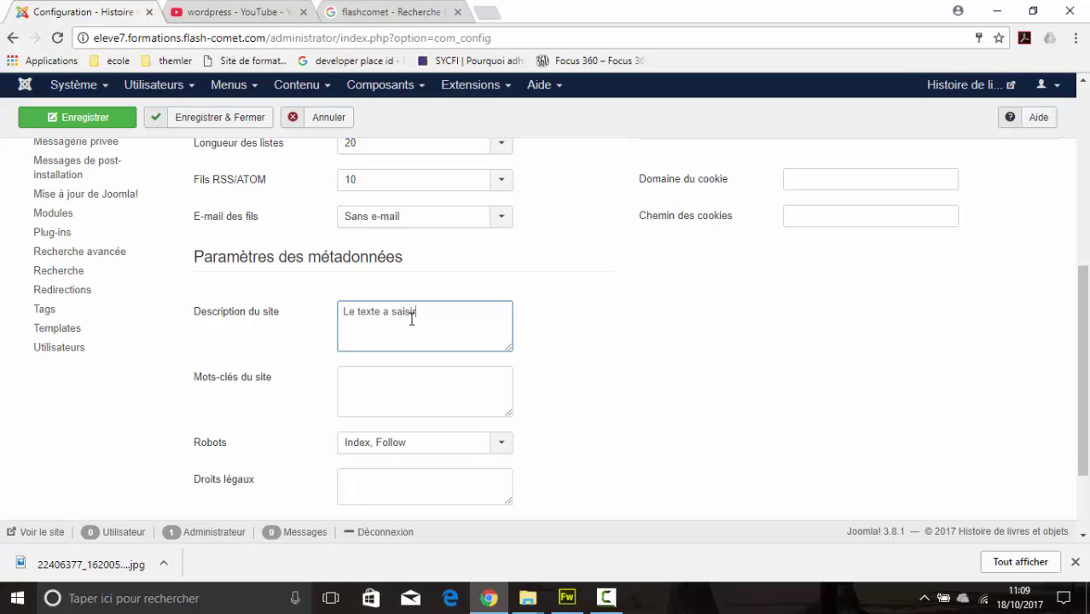
{"action": "left_click", "coordinate": [375, 14]}
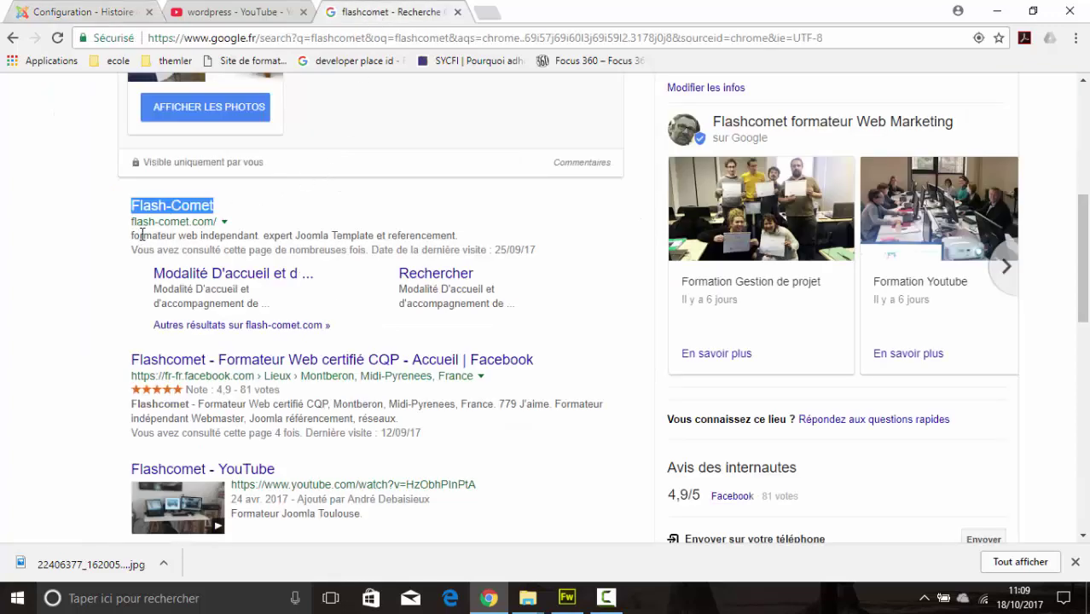
Step: Compare the Flash-Comet snippet with the 'Le texte a saisir' site description, ending on Joomla
{"action": "left_click_drag", "start_coordinate": [142, 235], "coordinate": [461, 244]}
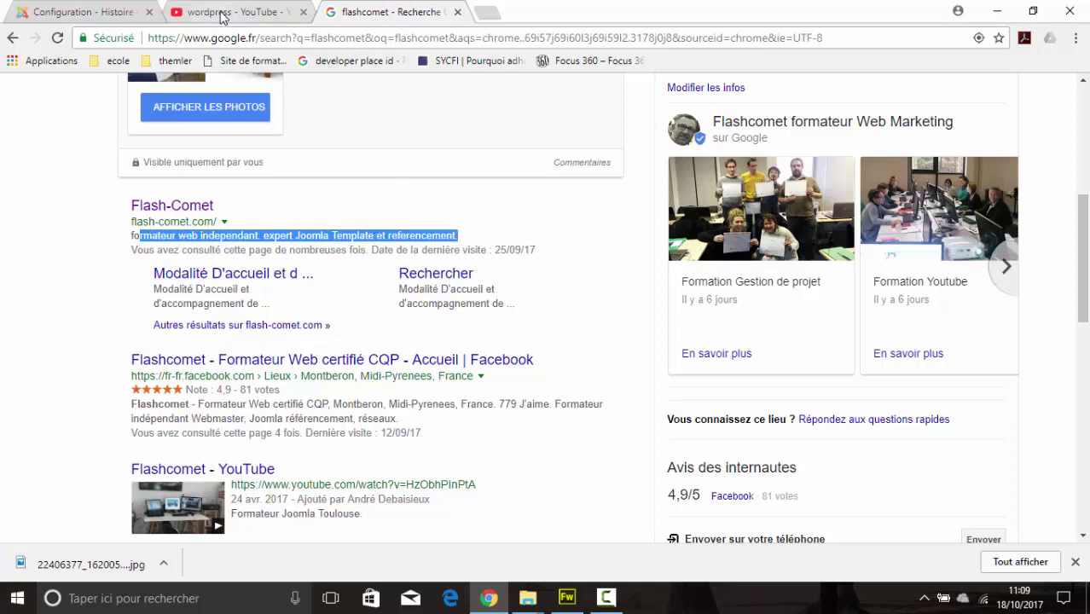
{"action": "left_click", "coordinate": [92, 15]}
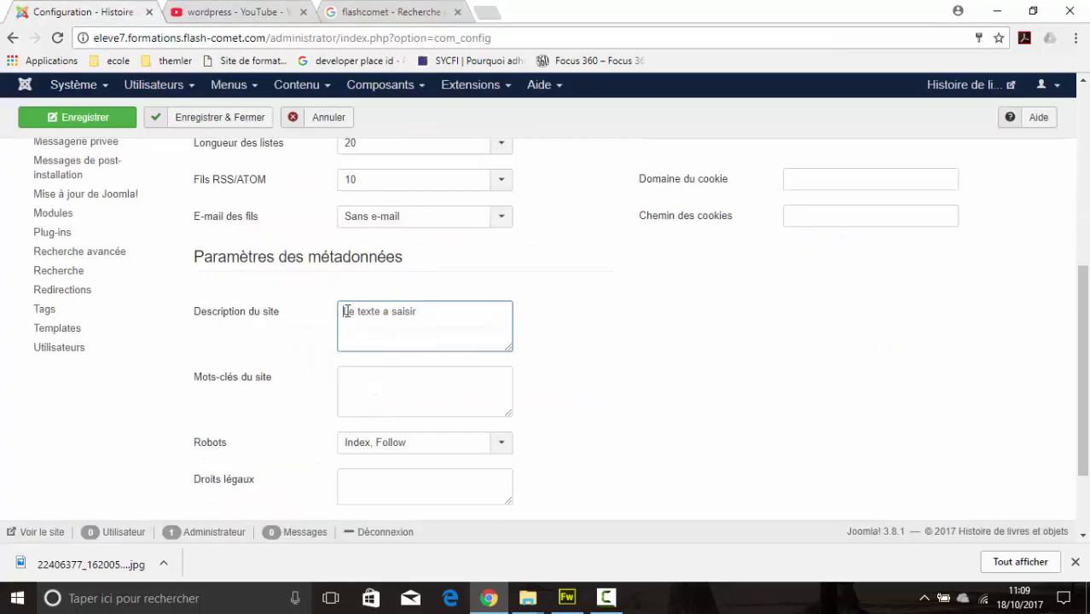
{"action": "left_click_drag", "start_coordinate": [342, 311], "coordinate": [434, 313]}
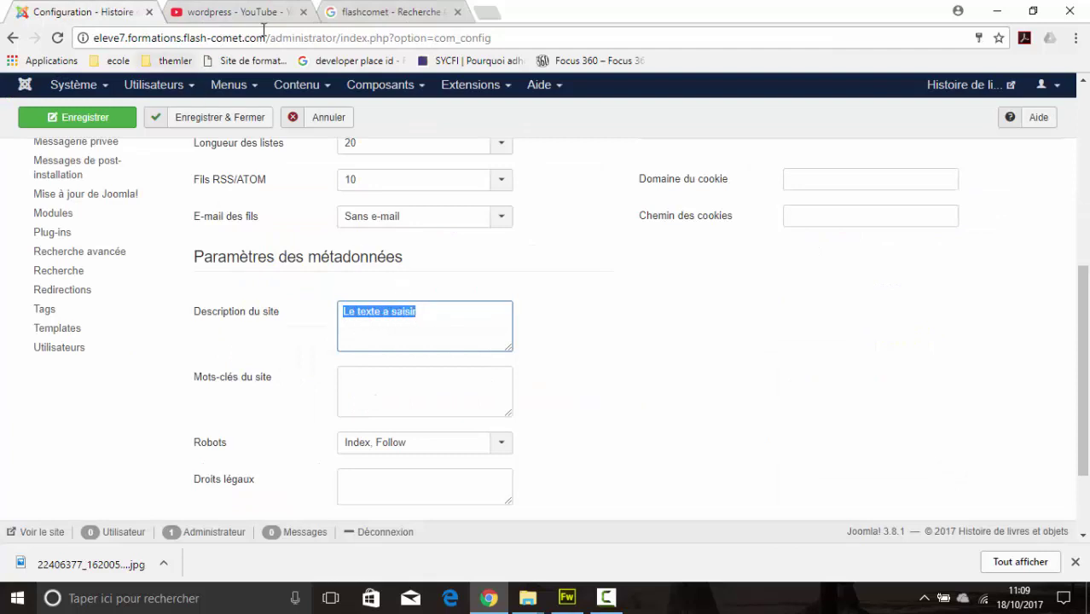
{"action": "left_click", "coordinate": [356, 17]}
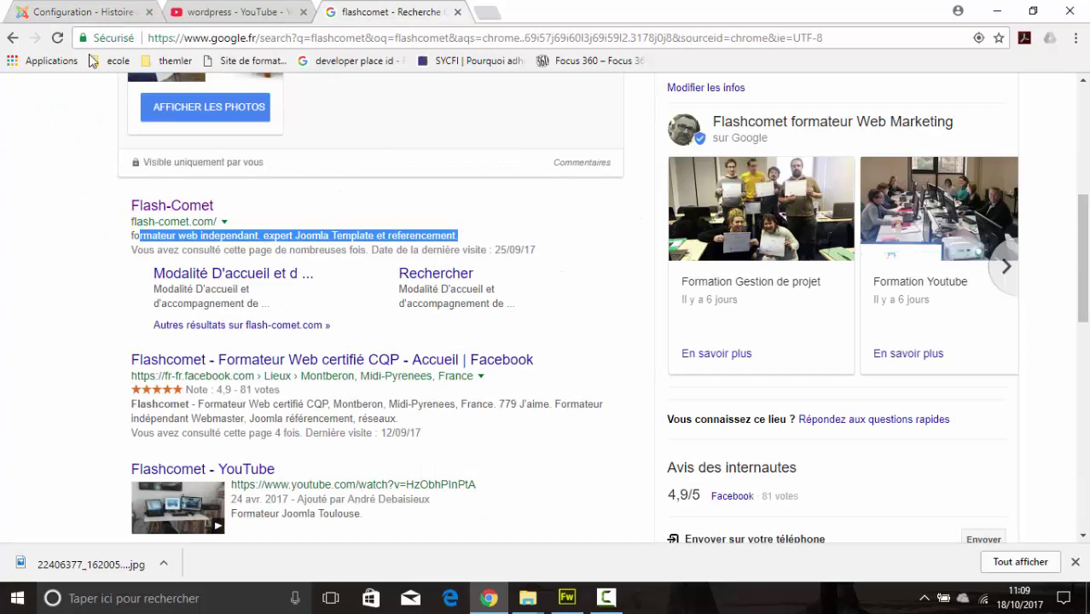
{"action": "left_click", "coordinate": [61, 16]}
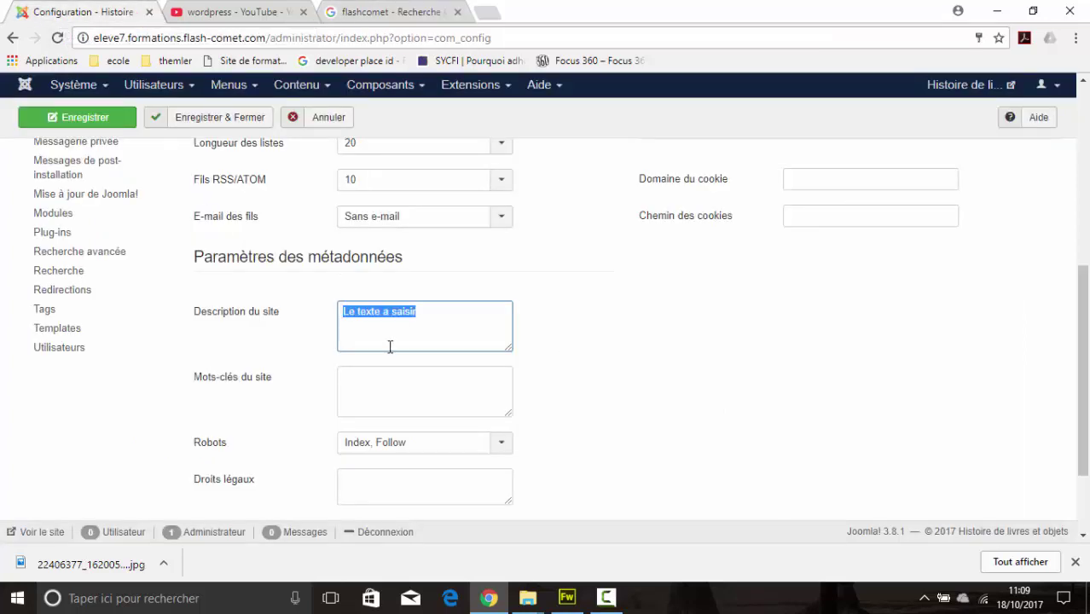
{"action": "scroll", "coordinate": [433, 351], "scroll_direction": "down", "scroll_amount": 1}
{"action": "scroll", "coordinate": [434, 356], "scroll_direction": "down", "scroll_amount": 1}
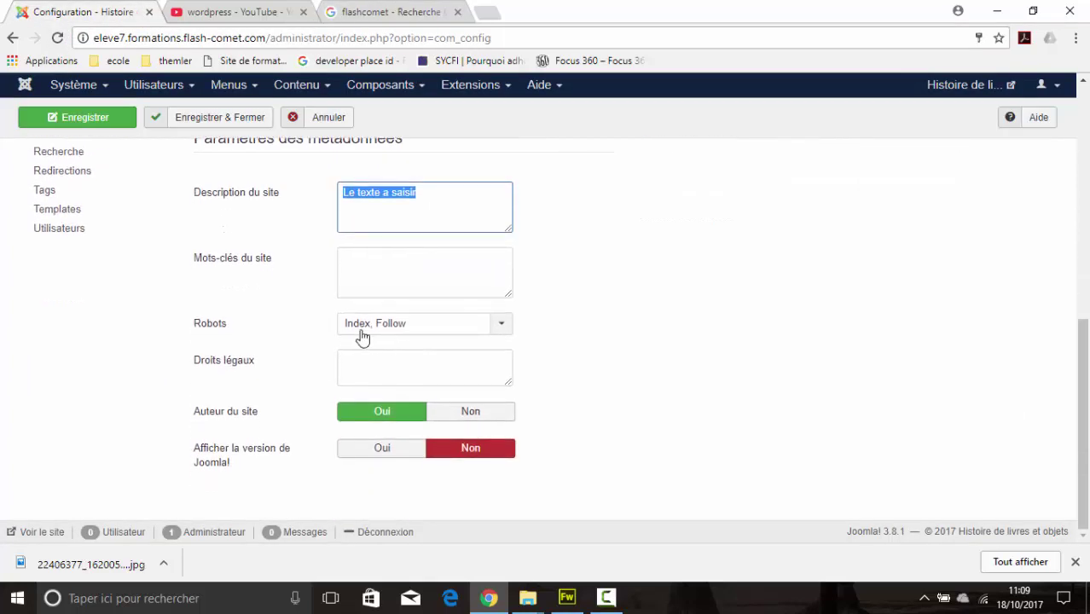
{"action": "left_click", "coordinate": [409, 328]}
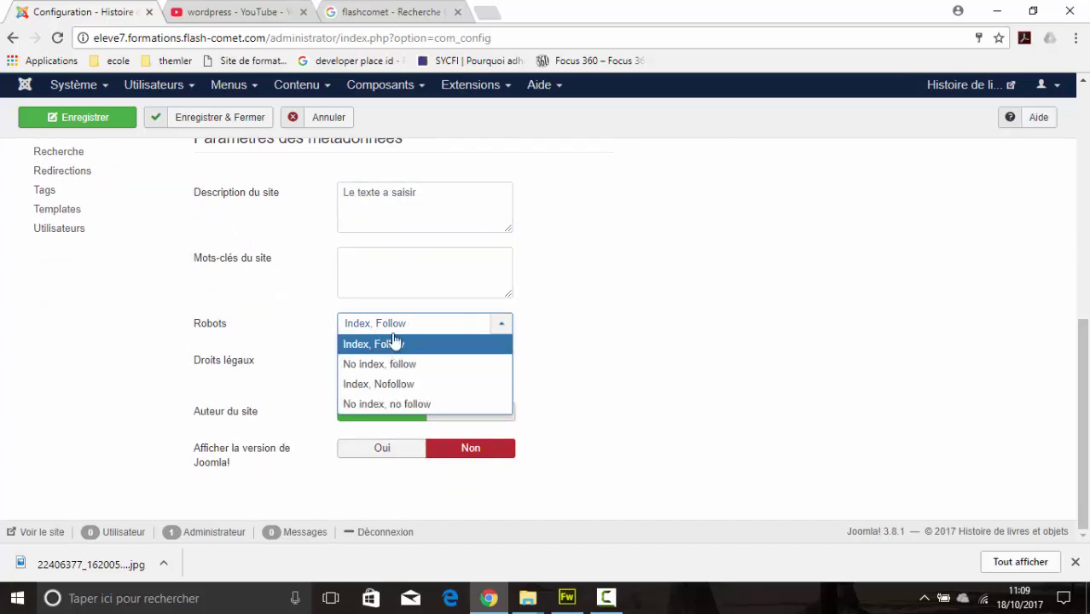
{"action": "left_click", "coordinate": [391, 327]}
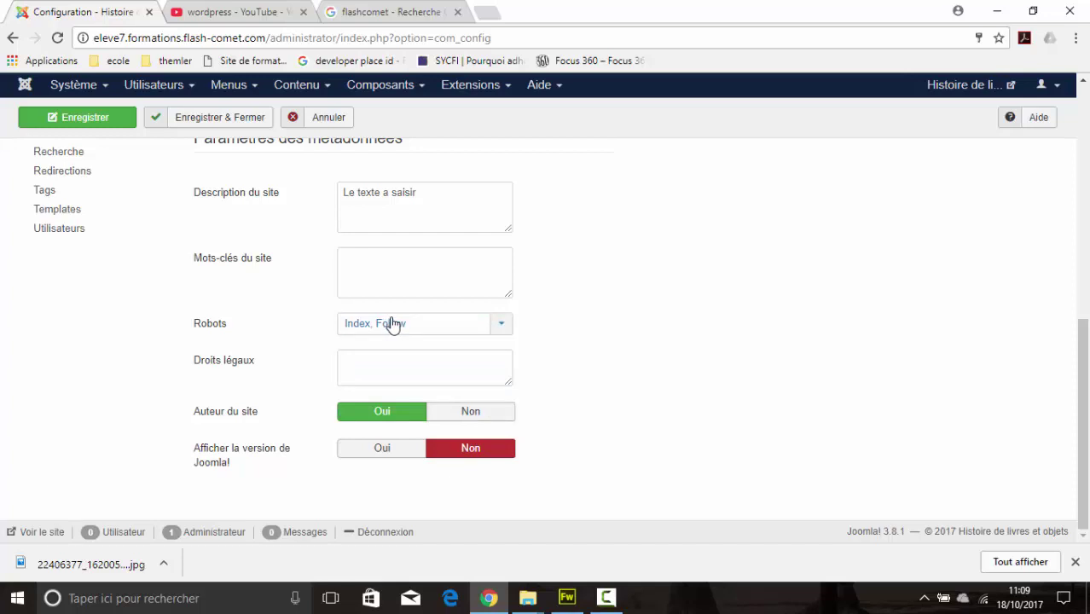
{"action": "left_click", "coordinate": [500, 329]}
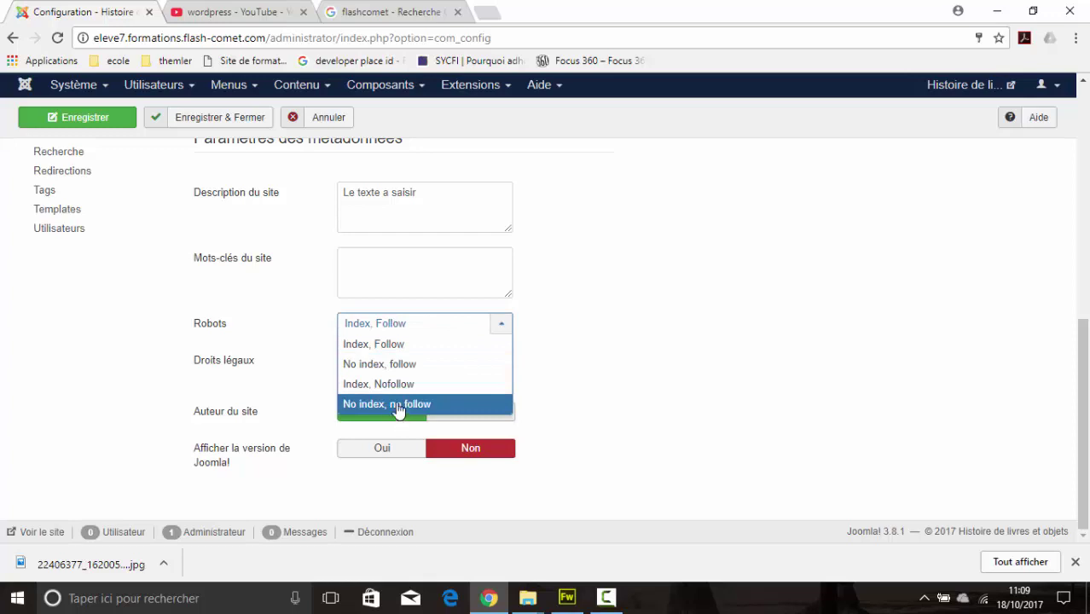
{"action": "left_click", "coordinate": [554, 378]}
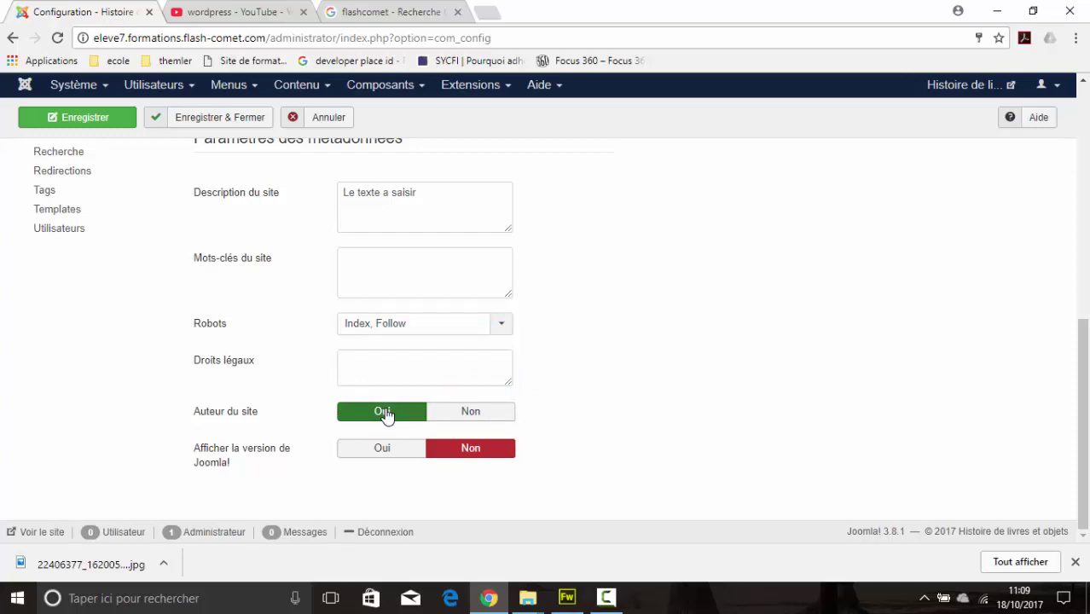
{"action": "scroll", "coordinate": [388, 412], "scroll_direction": "up", "scroll_amount": 3}
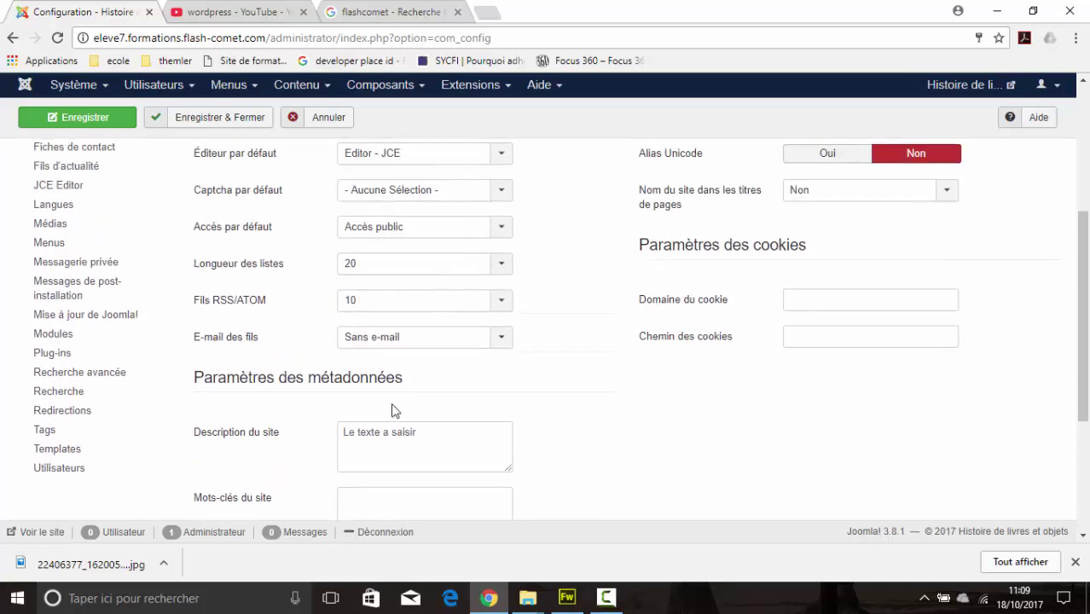
{"action": "scroll", "coordinate": [392, 411], "scroll_direction": "up", "scroll_amount": 3}
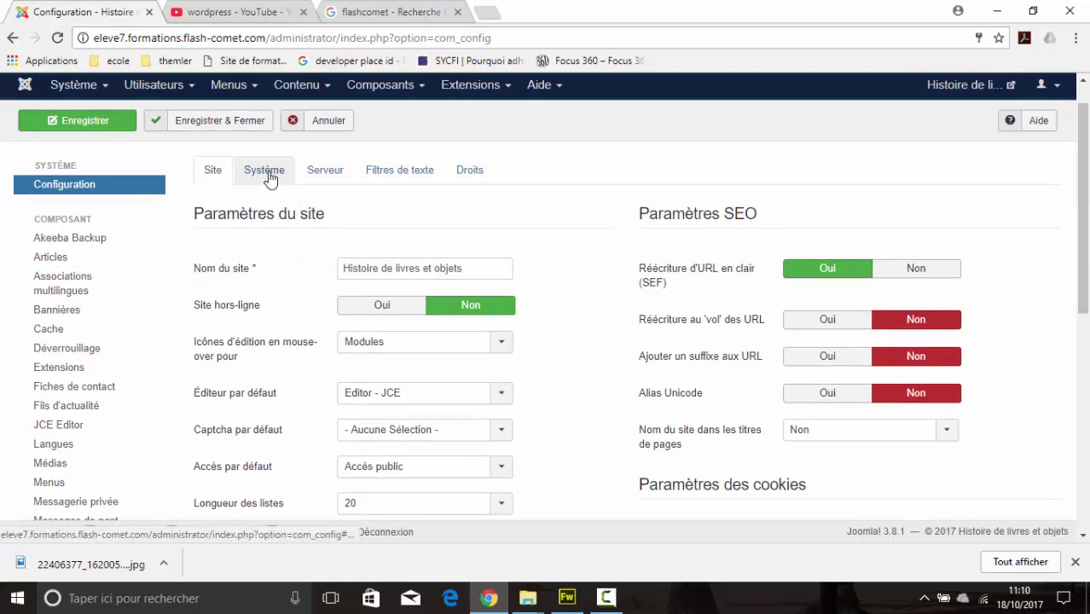
Step: Review the Système settings: debugging off, system cache disabled, 15-minute database sessions
{"action": "left_click", "coordinate": [267, 174]}
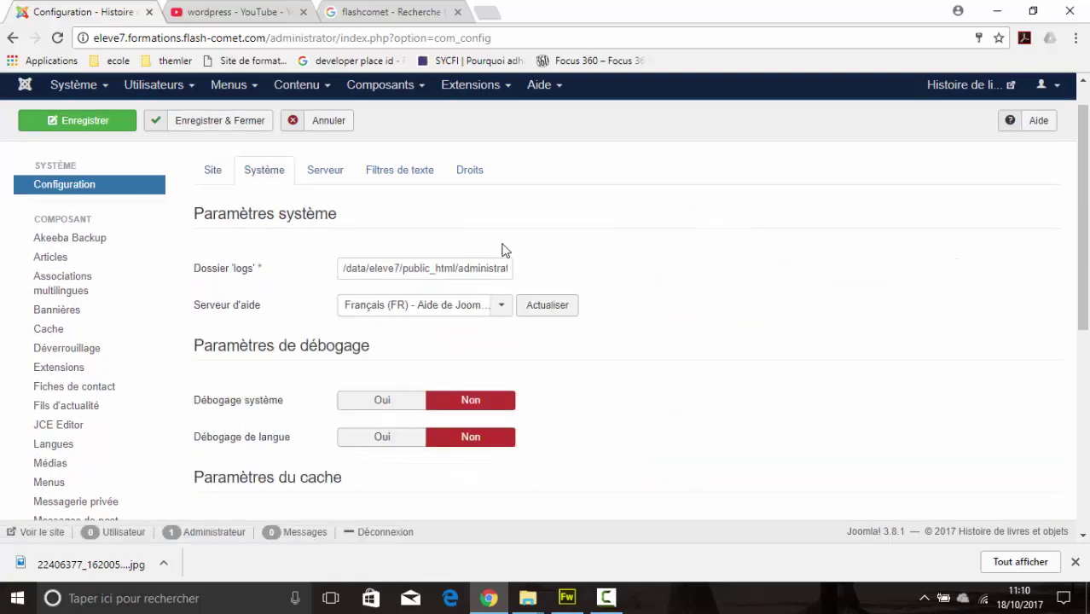
{"action": "scroll", "coordinate": [506, 249], "scroll_direction": "down", "scroll_amount": 1}
{"action": "scroll", "coordinate": [506, 250], "scroll_direction": "down", "scroll_amount": 3}
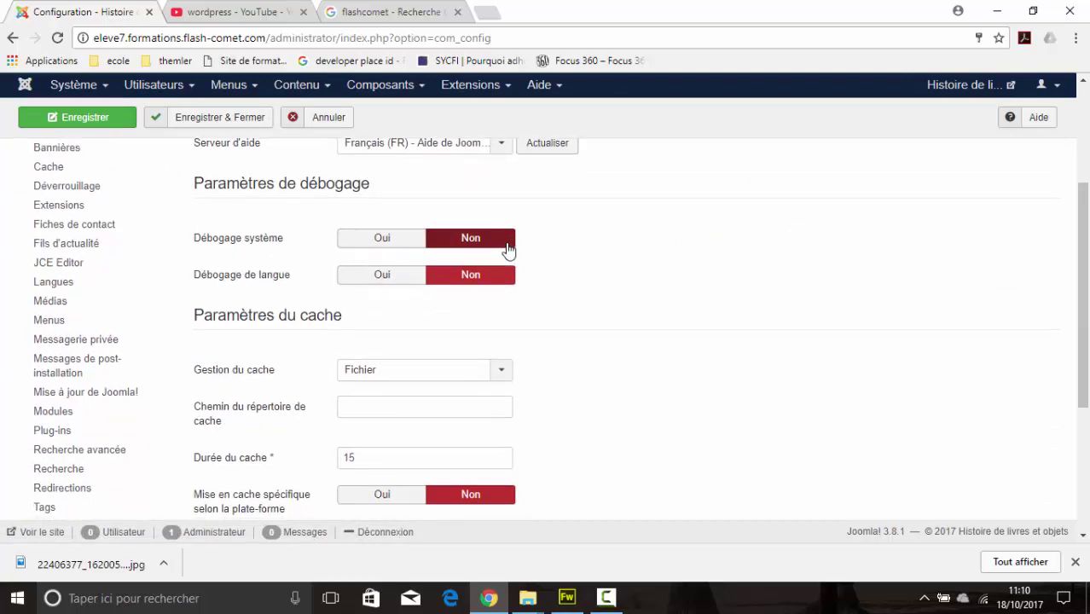
{"action": "scroll", "coordinate": [507, 244], "scroll_direction": "down", "scroll_amount": 1}
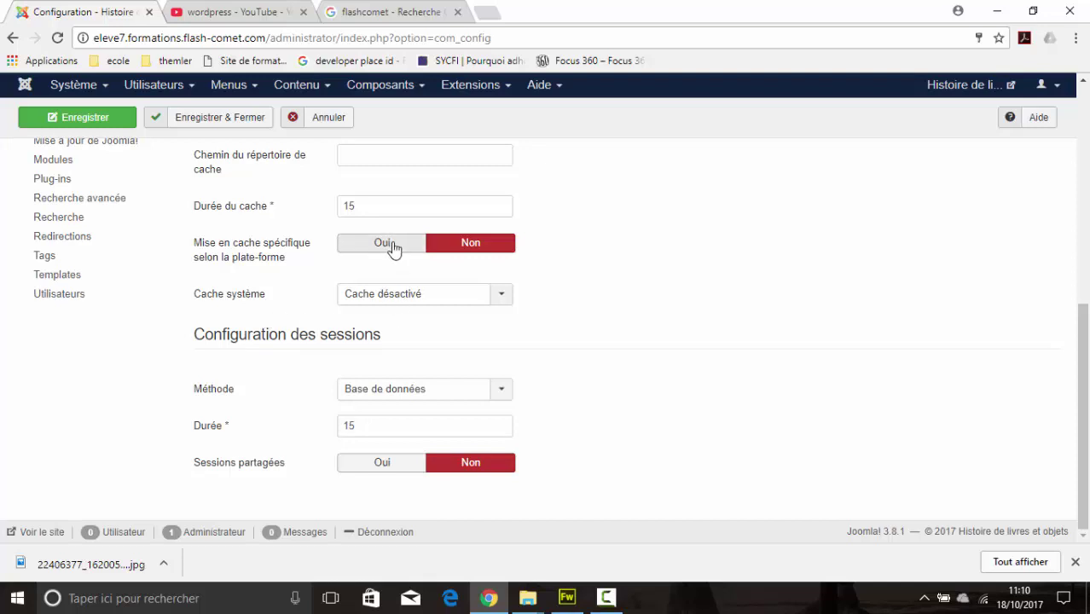
{"action": "scroll", "coordinate": [391, 247], "scroll_direction": "up", "scroll_amount": 5}
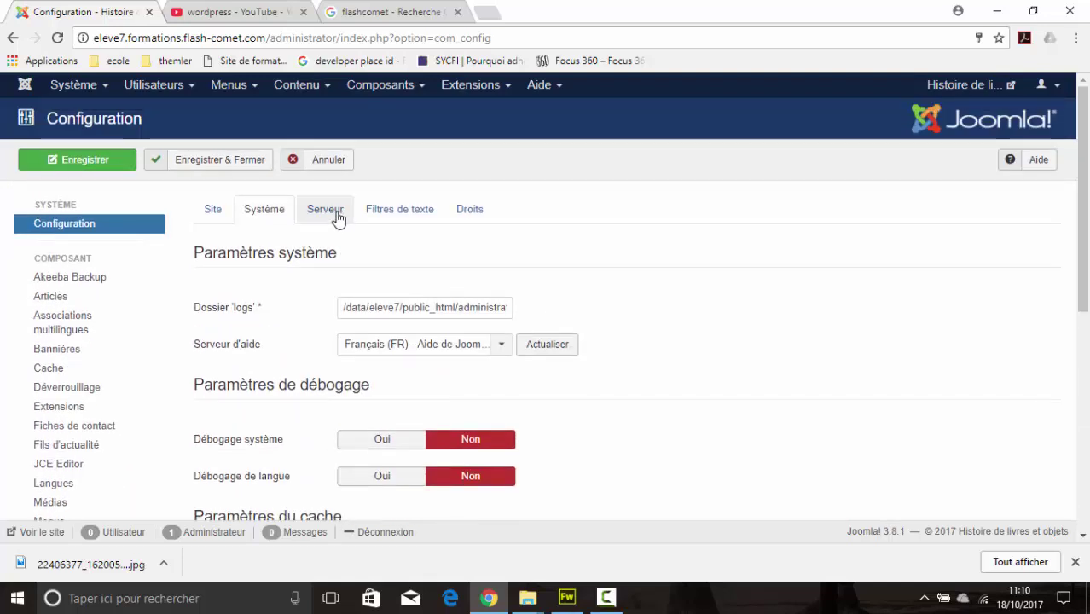
Step: On the Serveur tab, scroll to Réglages e-mail and select the current E-mail du site value
{"action": "left_click", "coordinate": [336, 213]}
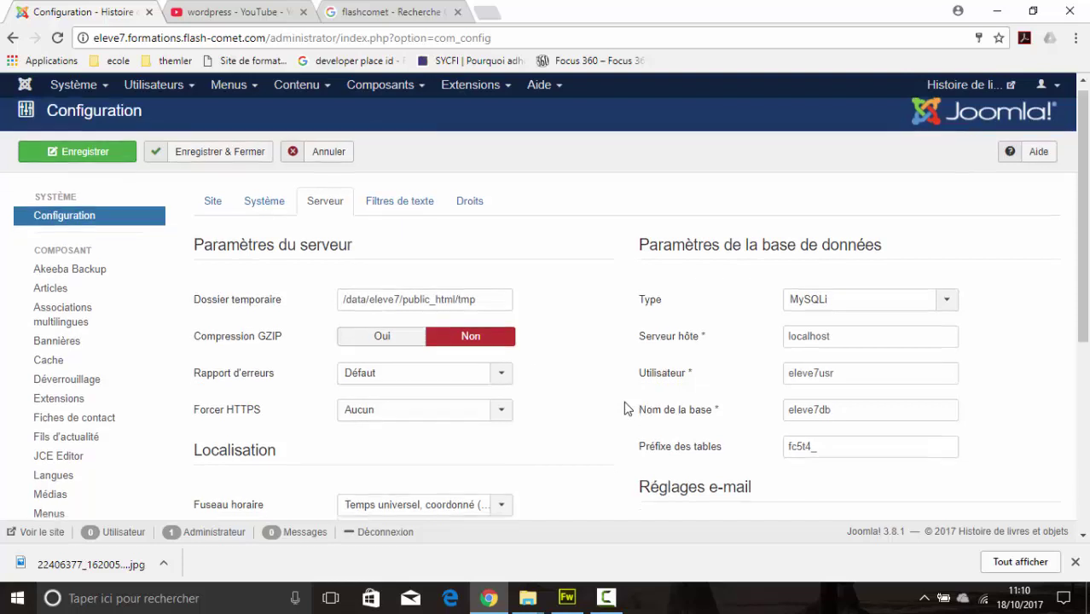
{"action": "scroll", "coordinate": [628, 406], "scroll_direction": "down", "scroll_amount": 2}
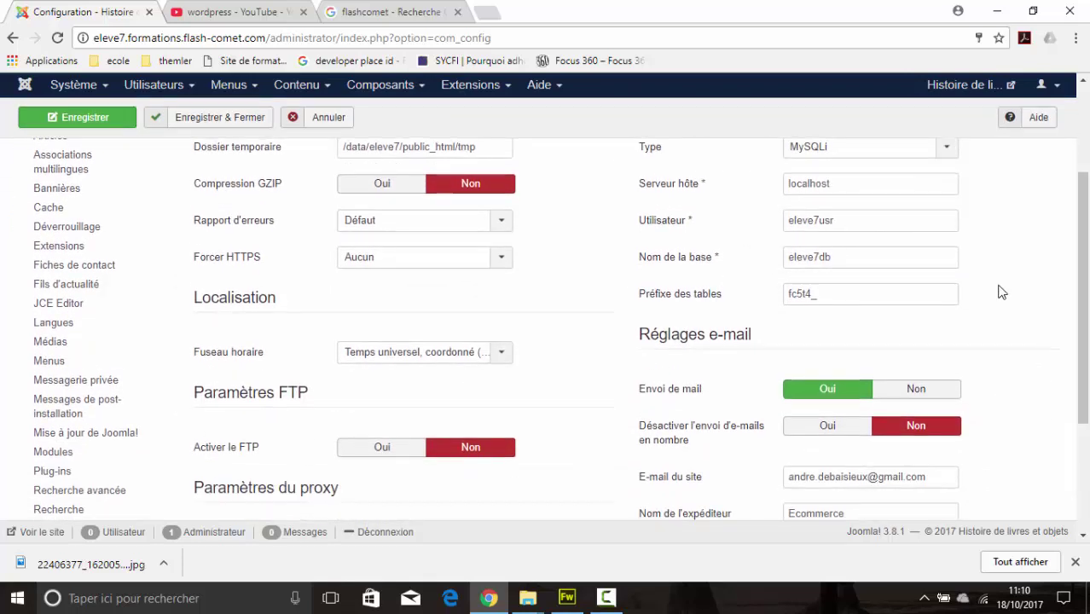
{"action": "scroll", "coordinate": [999, 292], "scroll_direction": "down", "scroll_amount": 2}
{"action": "left_click_drag", "start_coordinate": [931, 318], "coordinate": [785, 317]}
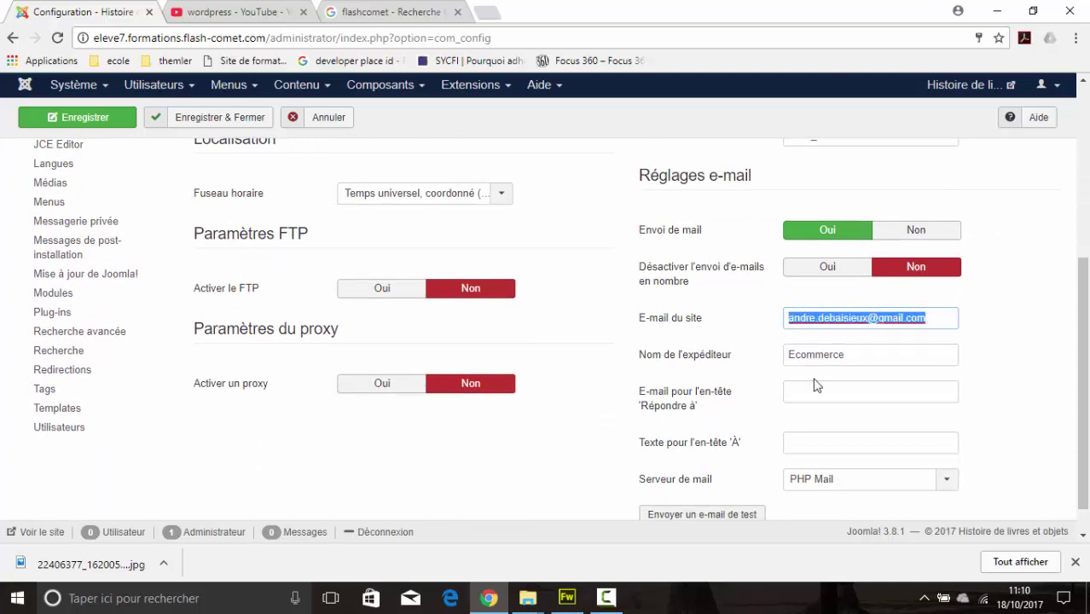
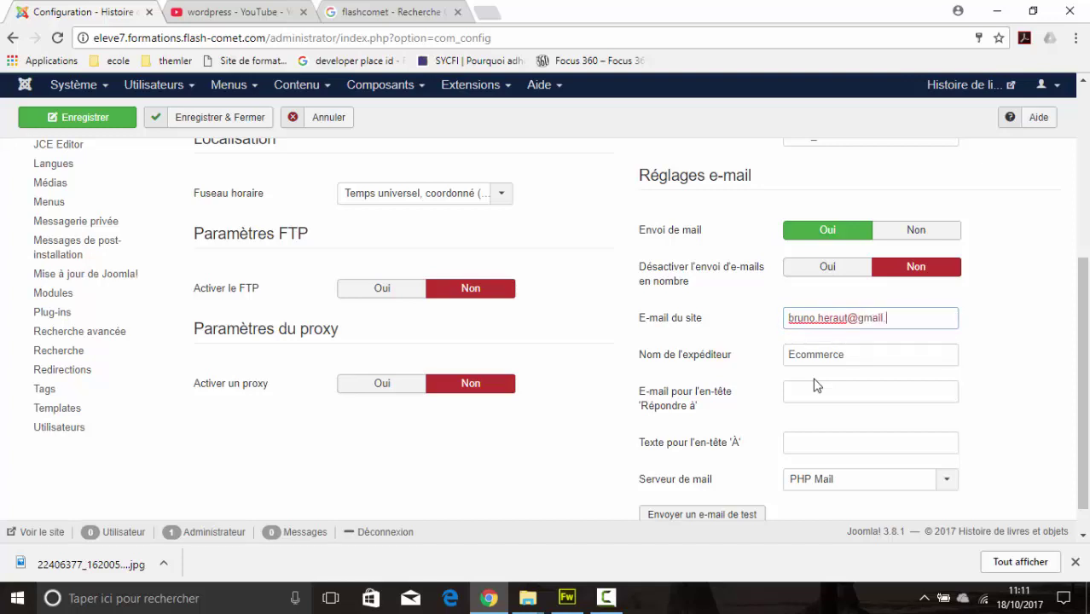
Step: Type the new Gmail site e-mail address over the old E-mail du site value
{"action": "scroll", "coordinate": [730, 336], "scroll_direction": "down", "scroll_amount": 1}
{"action": "scroll", "coordinate": [737, 346], "scroll_direction": "up", "scroll_amount": 3}
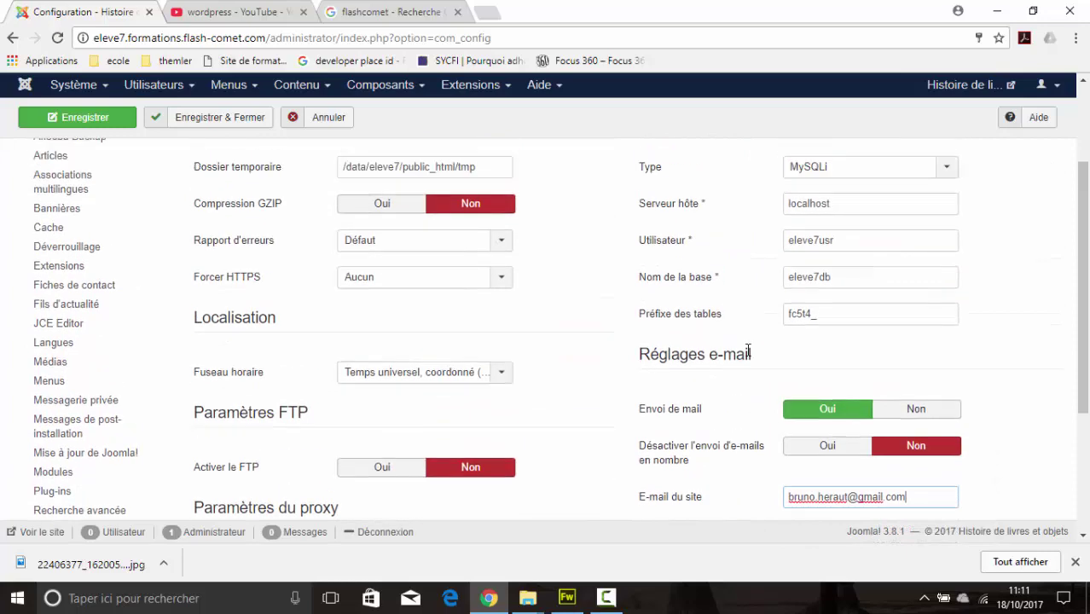
{"action": "scroll", "coordinate": [746, 349], "scroll_direction": "up", "scroll_amount": 2}
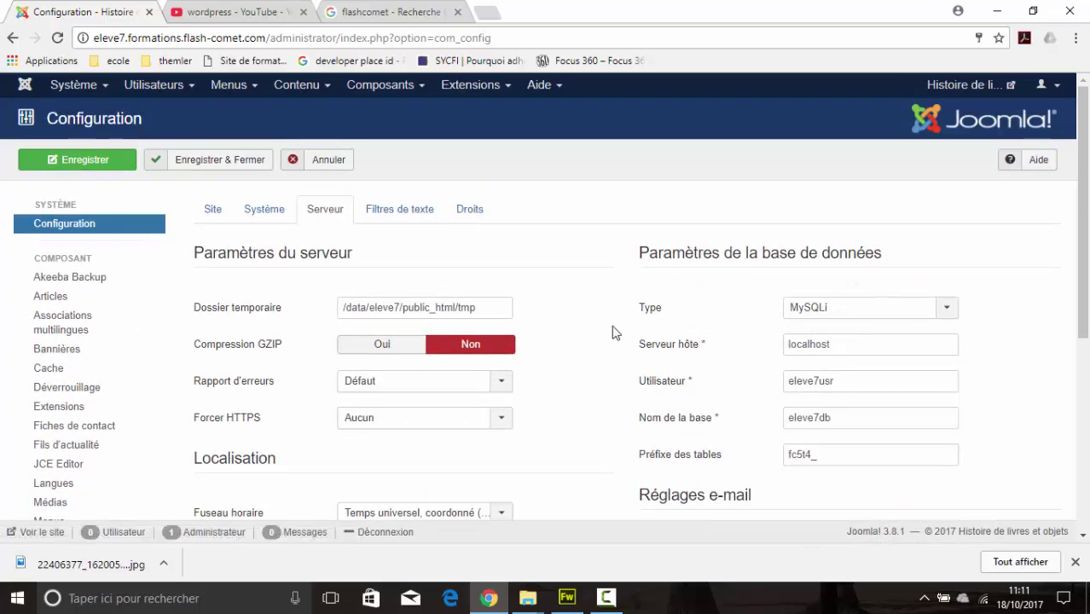
{"action": "scroll", "coordinate": [614, 333], "scroll_direction": "down", "scroll_amount": 2}
{"action": "scroll", "coordinate": [615, 333], "scroll_direction": "up", "scroll_amount": 2}
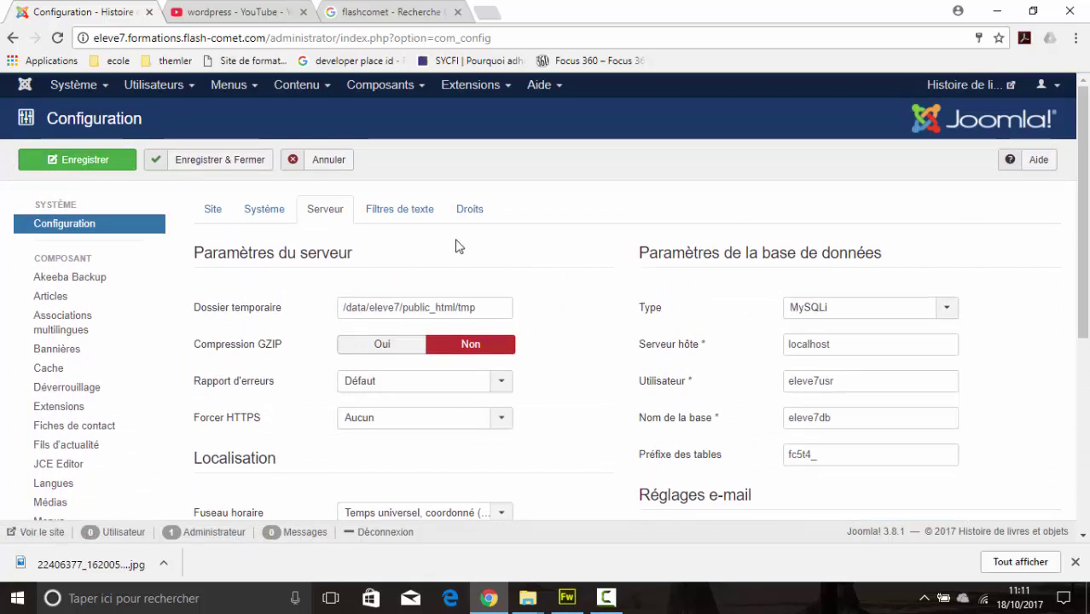
Step: Return to the Site tab and view the Paramètres SEO section
{"action": "left_click", "coordinate": [214, 210]}
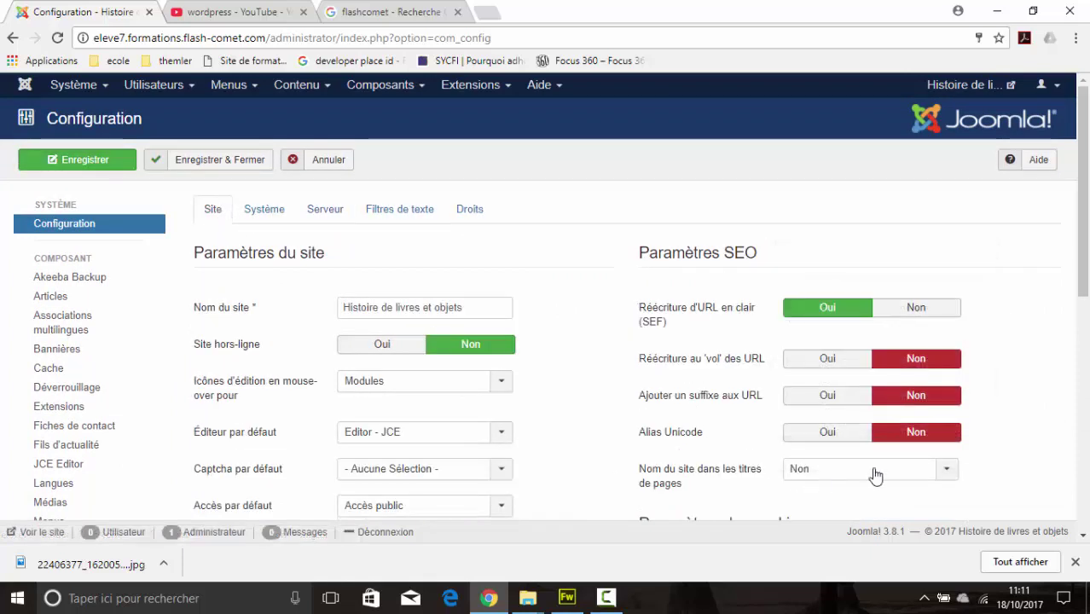
{"action": "scroll", "coordinate": [976, 394], "scroll_direction": "down", "scroll_amount": 2}
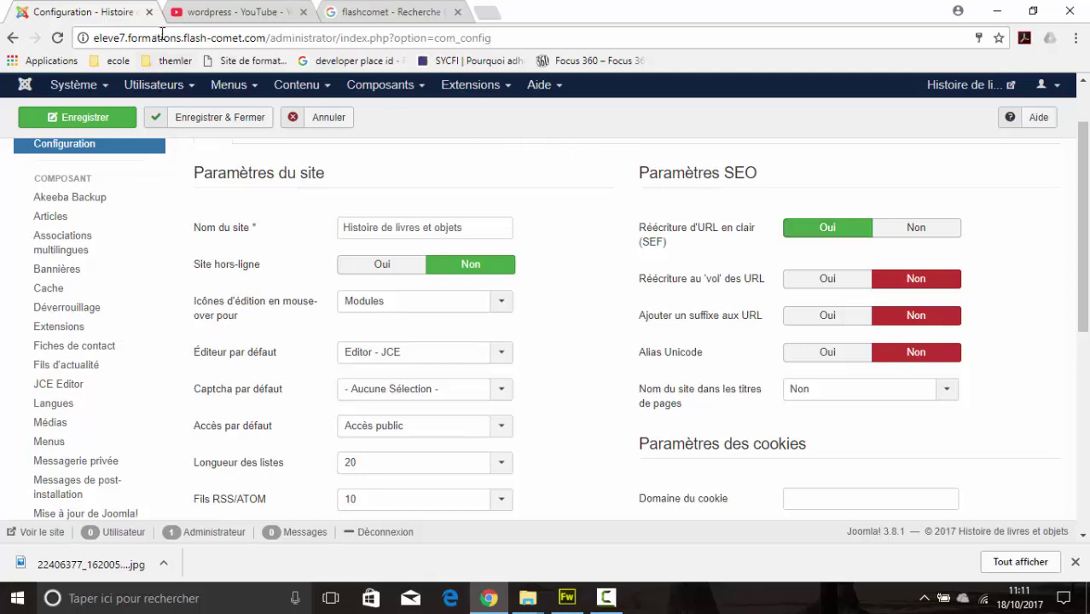
Step: Open the live site's 'Qui suis je' page at index.php/qui-suis-je in a second tab, then return to the configuration
{"action": "left_click", "coordinate": [967, 84]}
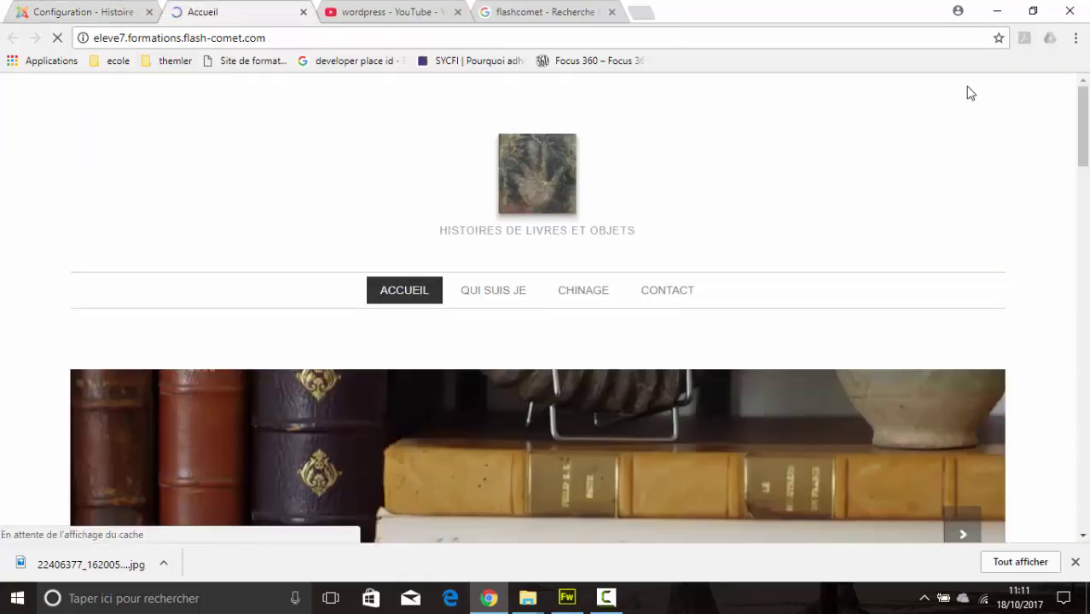
{"action": "left_click", "coordinate": [506, 300]}
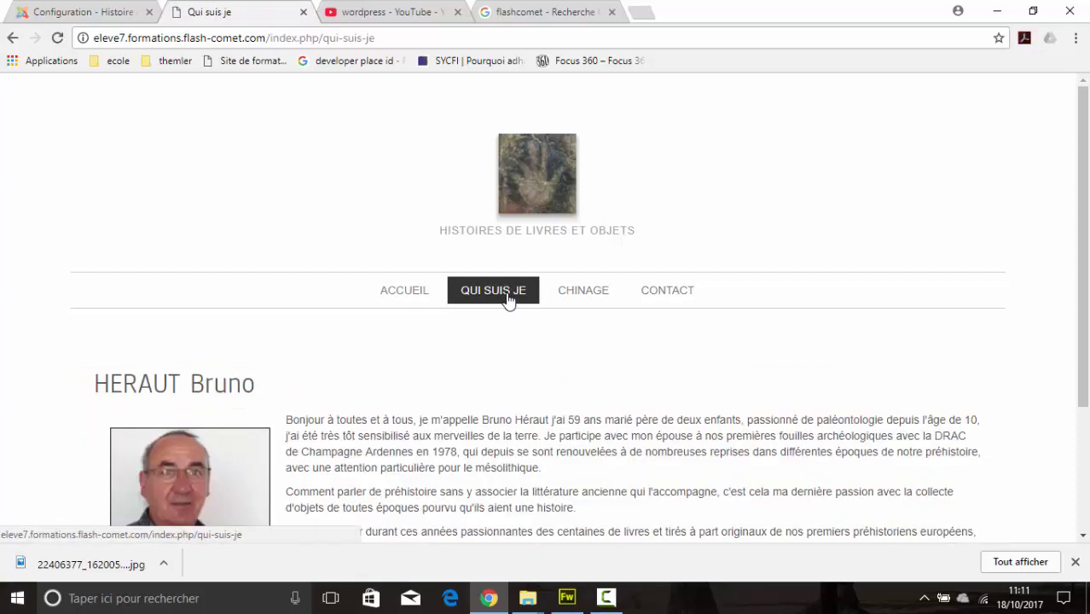
{"action": "left_click_drag", "start_coordinate": [325, 37], "coordinate": [387, 44]}
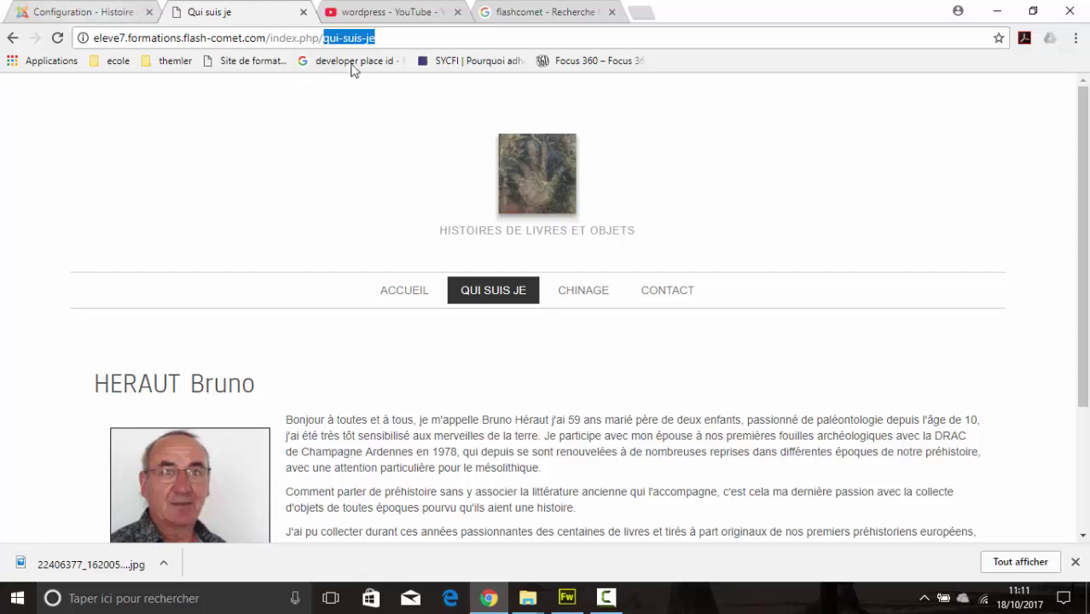
{"action": "left_click", "coordinate": [84, 13]}
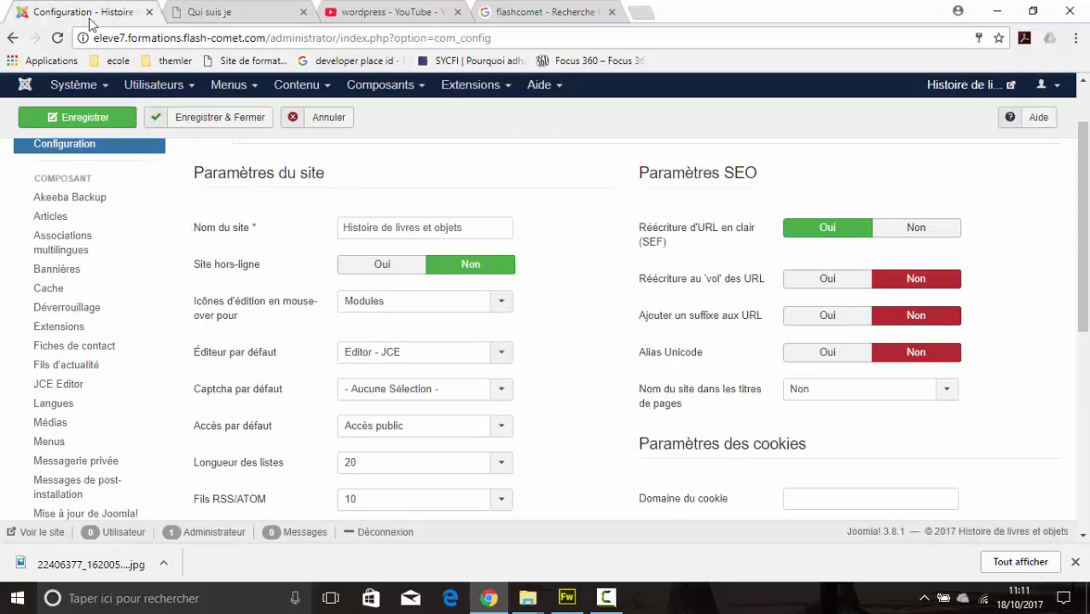
Step: Try URL rewriting set to Oui, check the index.php page address, then set it back to Non
{"action": "left_click", "coordinate": [825, 288]}
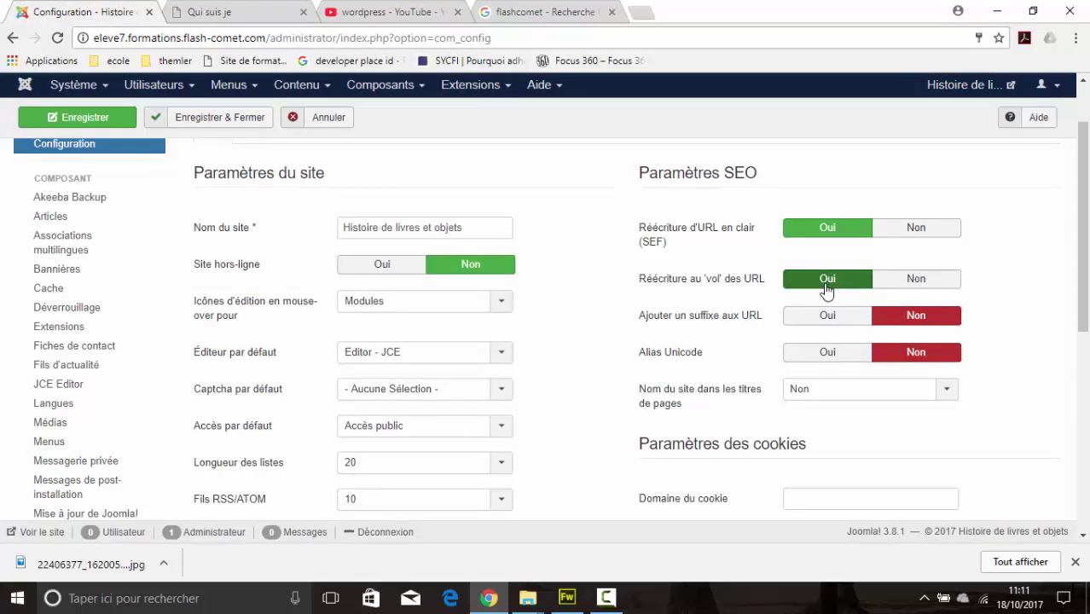
{"action": "left_click", "coordinate": [209, 12]}
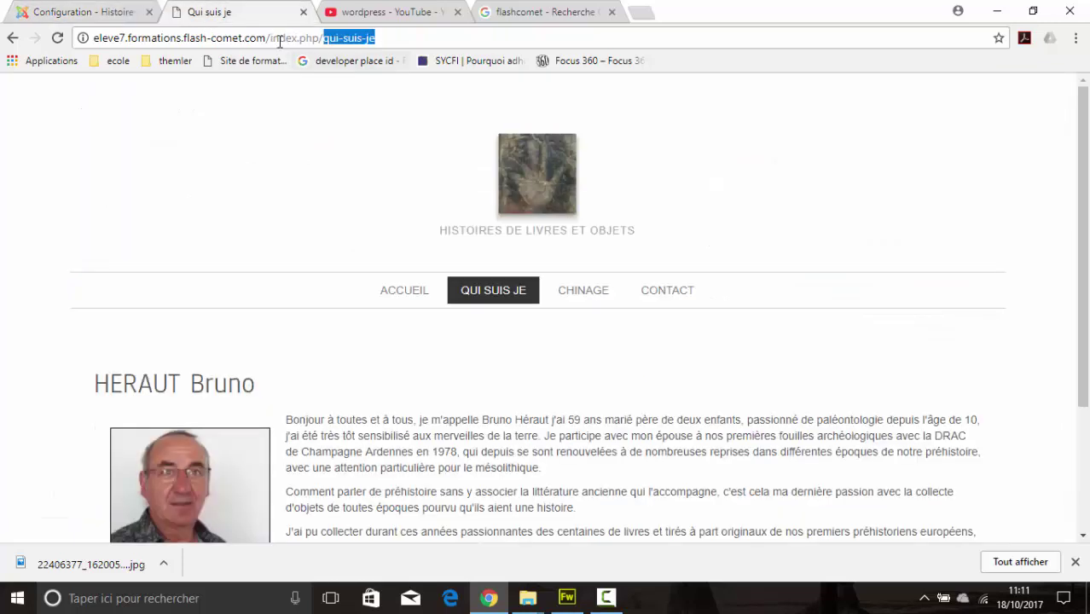
{"action": "left_click_drag", "start_coordinate": [273, 41], "coordinate": [303, 53]}
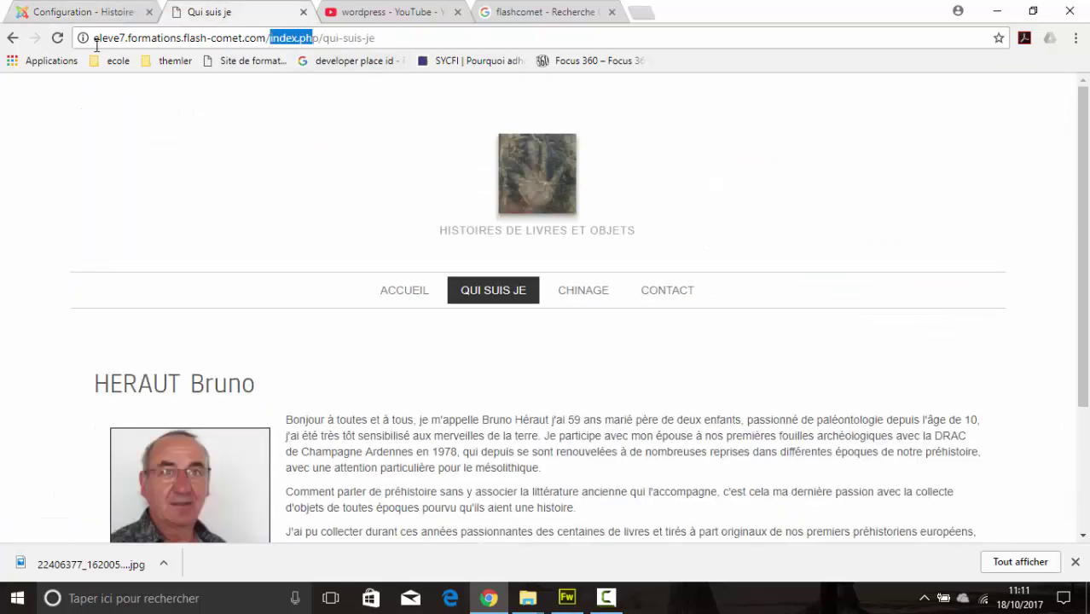
{"action": "left_click", "coordinate": [92, 15]}
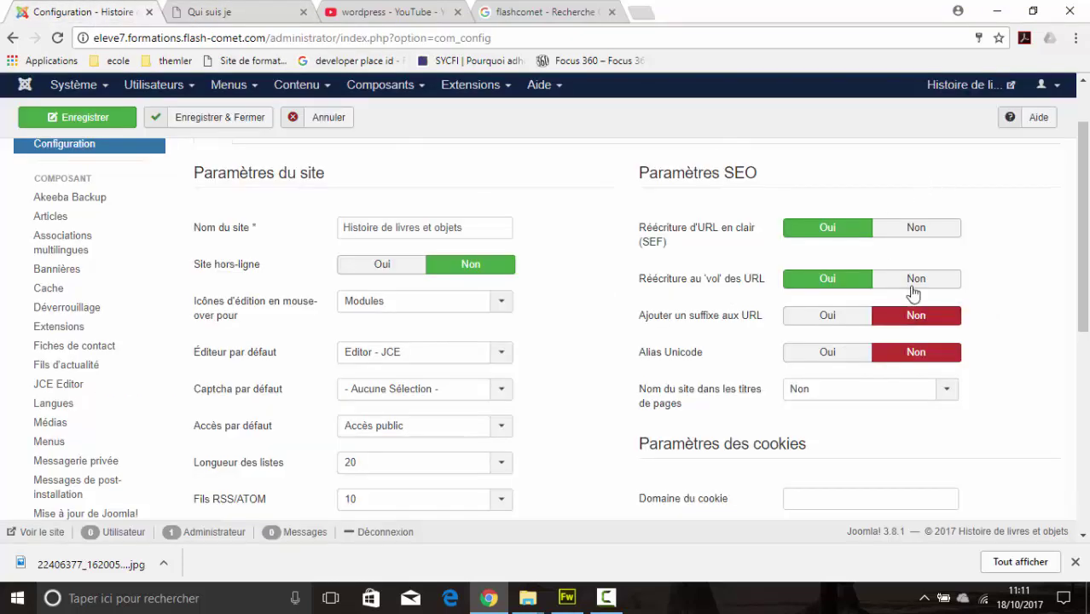
{"action": "left_click", "coordinate": [915, 286]}
Step: Review the remaining settings, then save and close the global configuration with Enregistrer & Fermer
{"action": "scroll", "coordinate": [1005, 323], "scroll_direction": "down", "scroll_amount": 4}
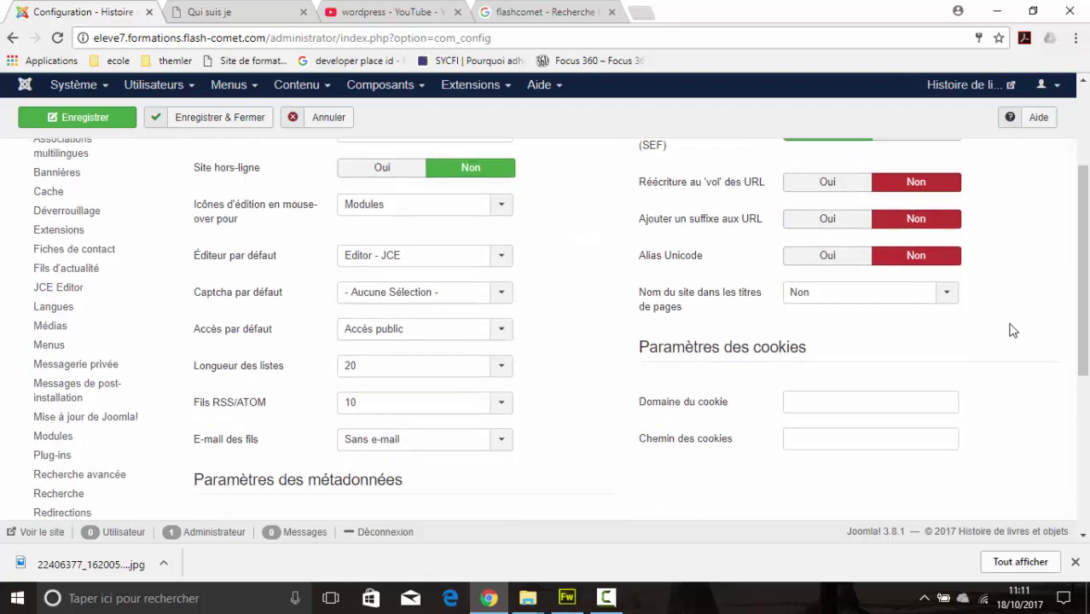
{"action": "scroll", "coordinate": [1020, 334], "scroll_direction": "down", "scroll_amount": 2}
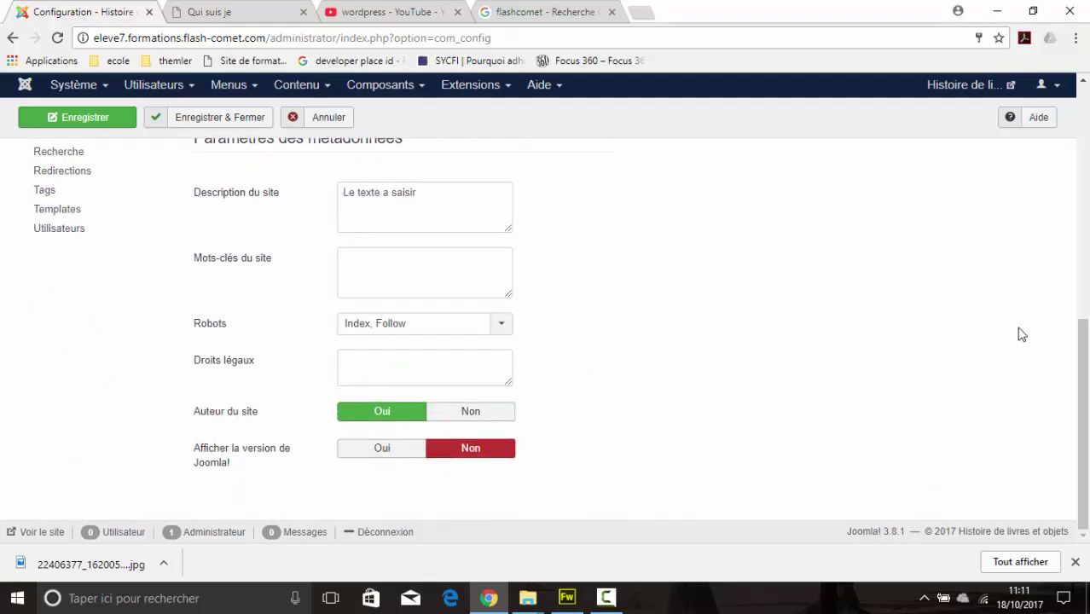
{"action": "scroll", "coordinate": [1028, 349], "scroll_direction": "up", "scroll_amount": 6}
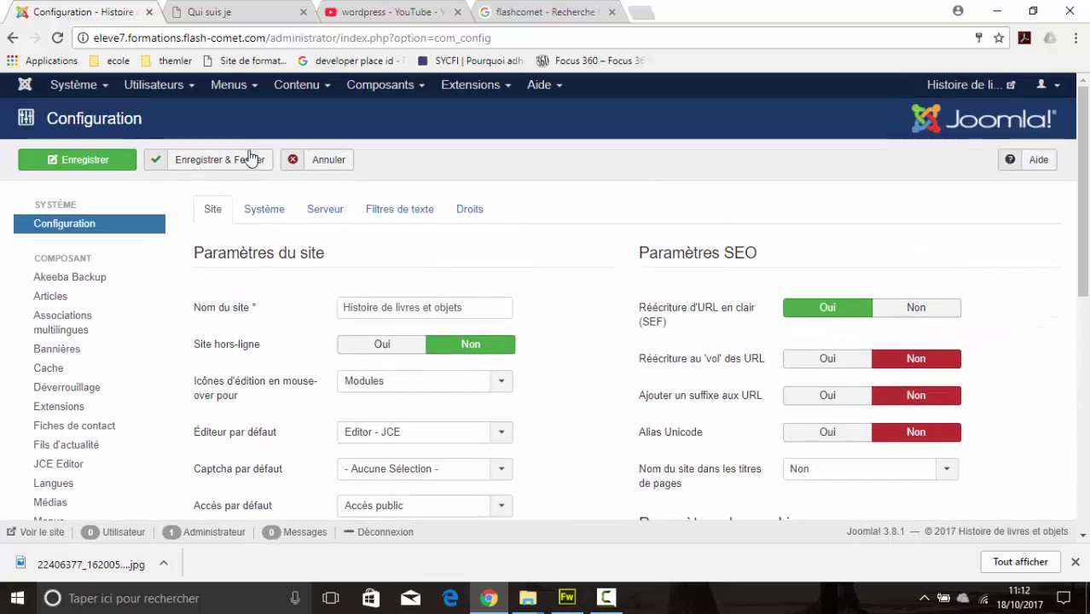
{"action": "left_click", "coordinate": [230, 168]}
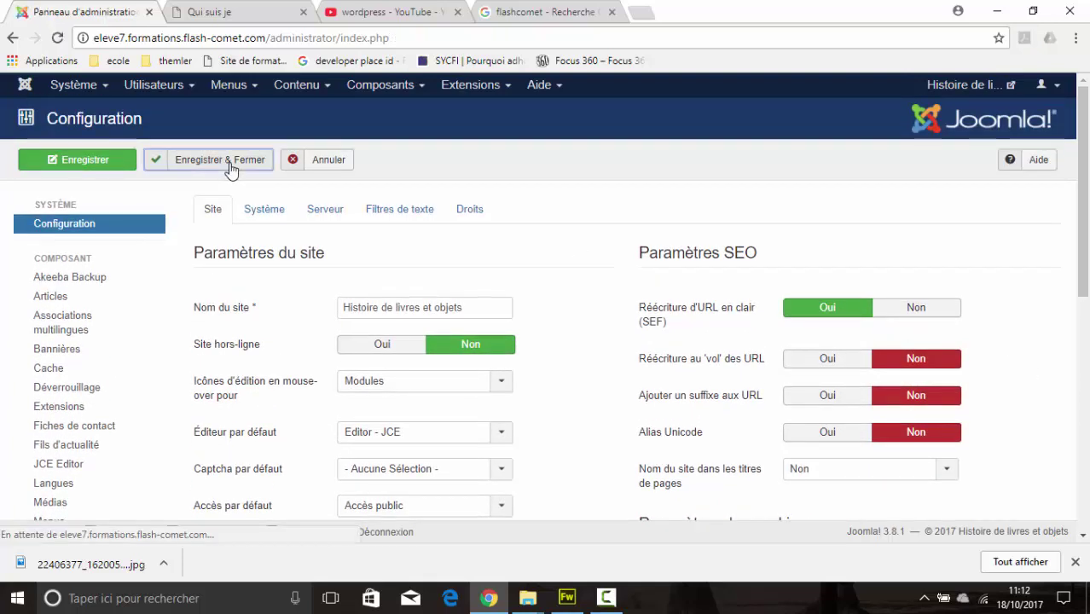